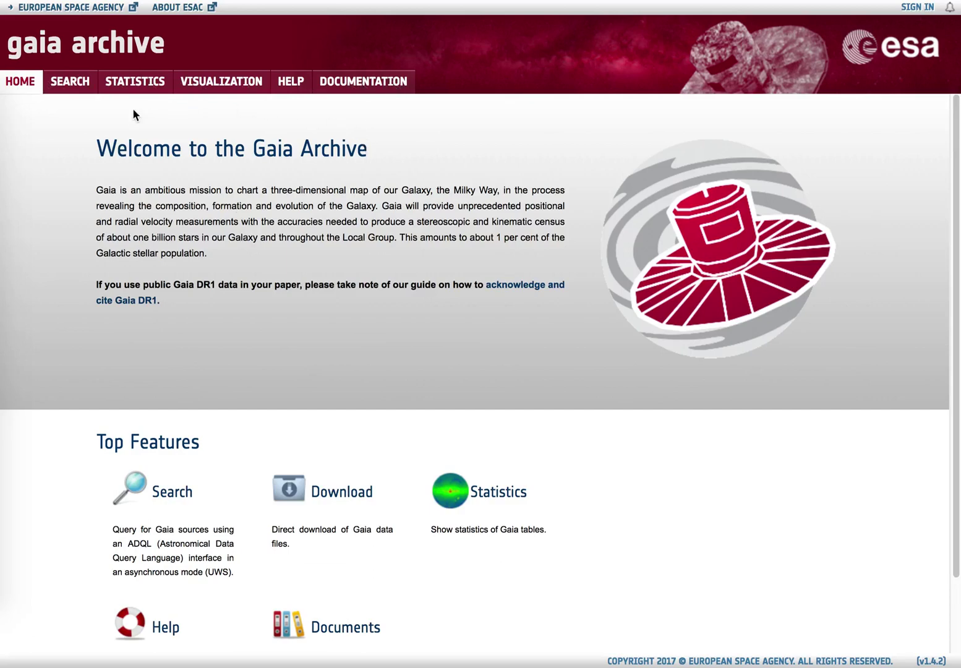
# Set up a 5 arc sec TGAS cone search on UX Ori, keeping Simbad as the name resolver
pyautogui.click(71, 83)
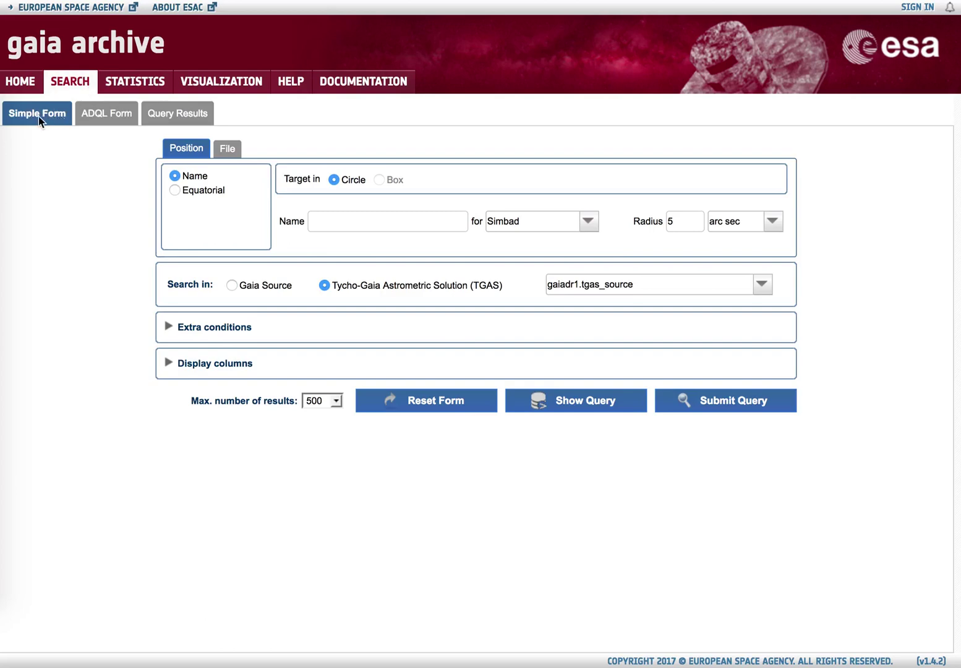
pyautogui.click(357, 223)
pyautogui.write('U')
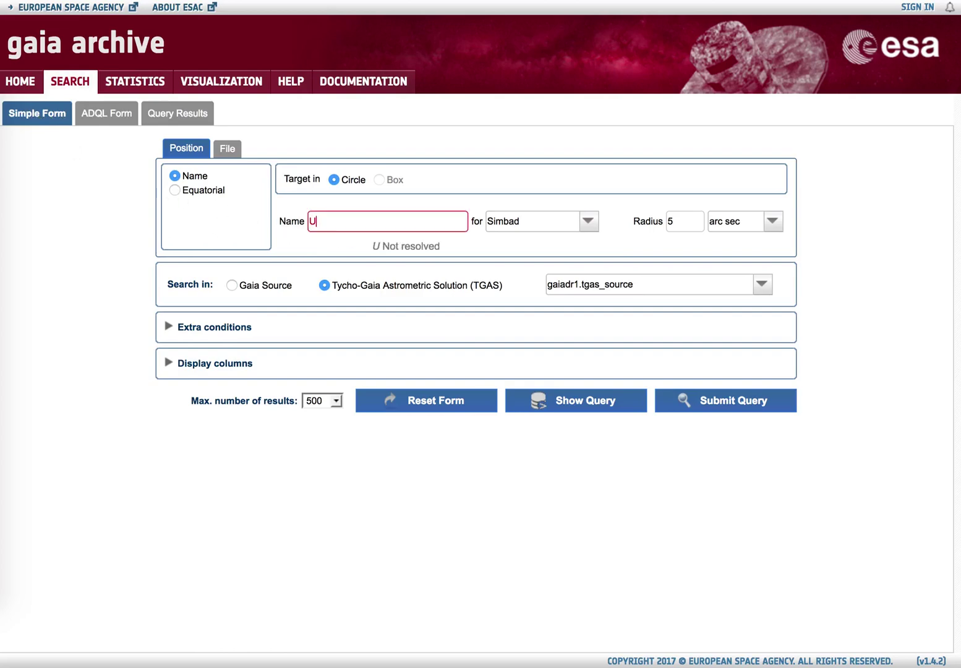
pyautogui.write('X Ori')
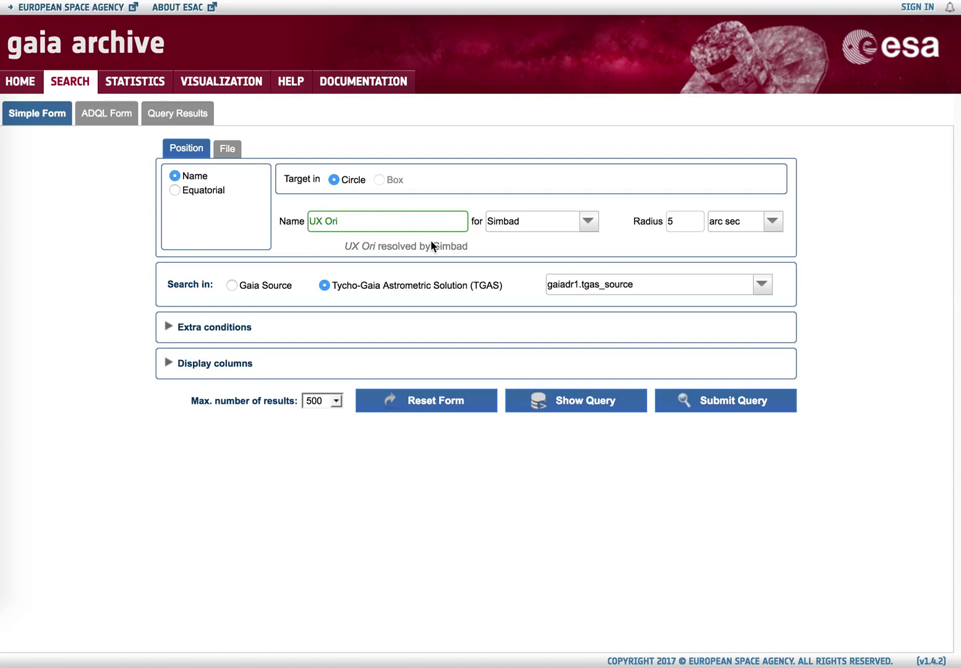
pyautogui.click(592, 227)
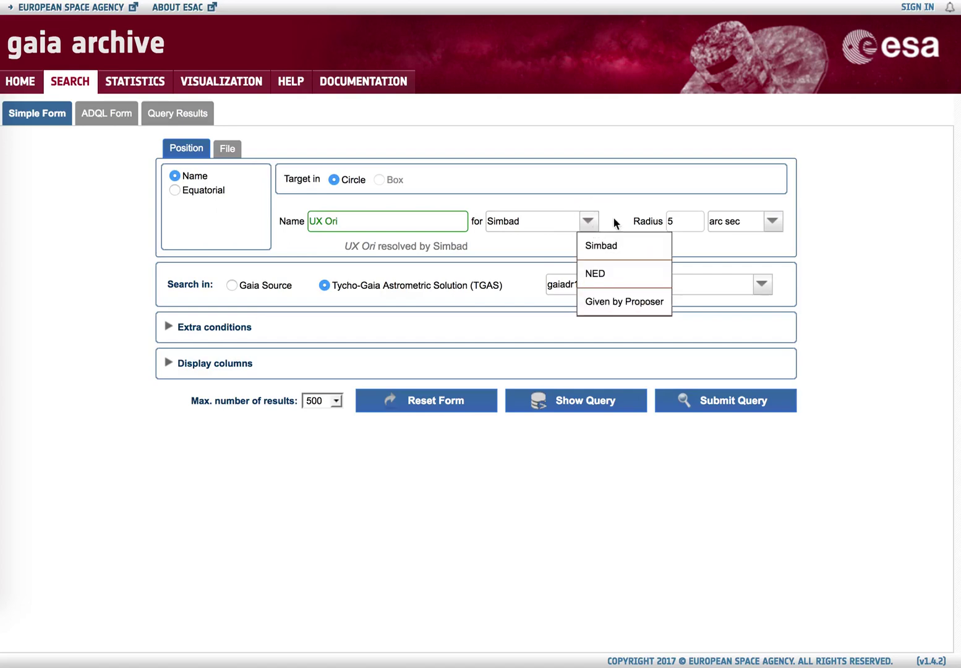
pyautogui.click(614, 217)
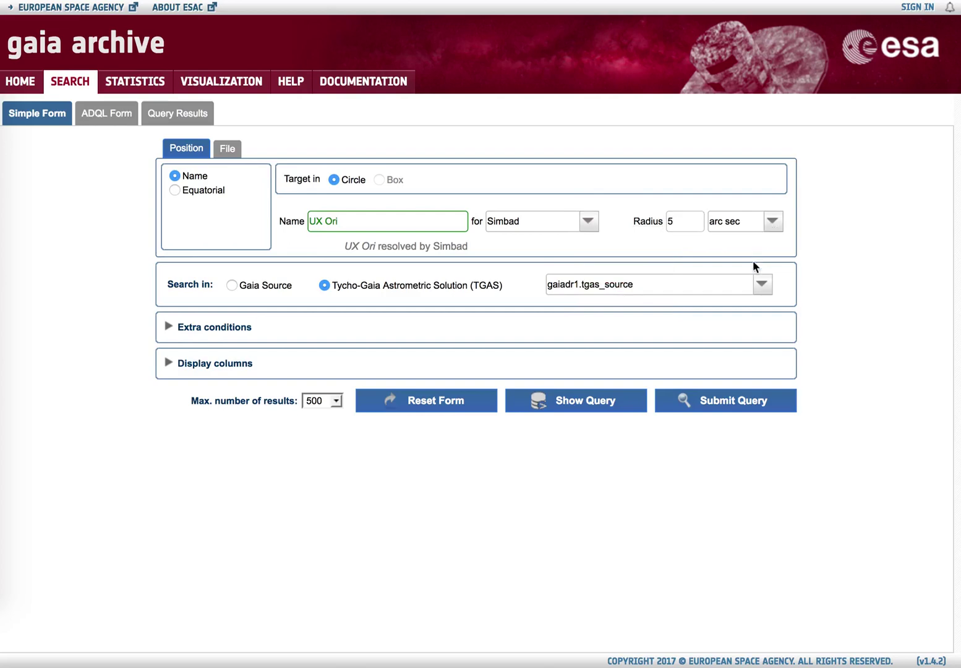
# Submit the UX Ori query, returning one TGAS source with parallax 2.891 mas and G 10.49
pyautogui.click(740, 403)
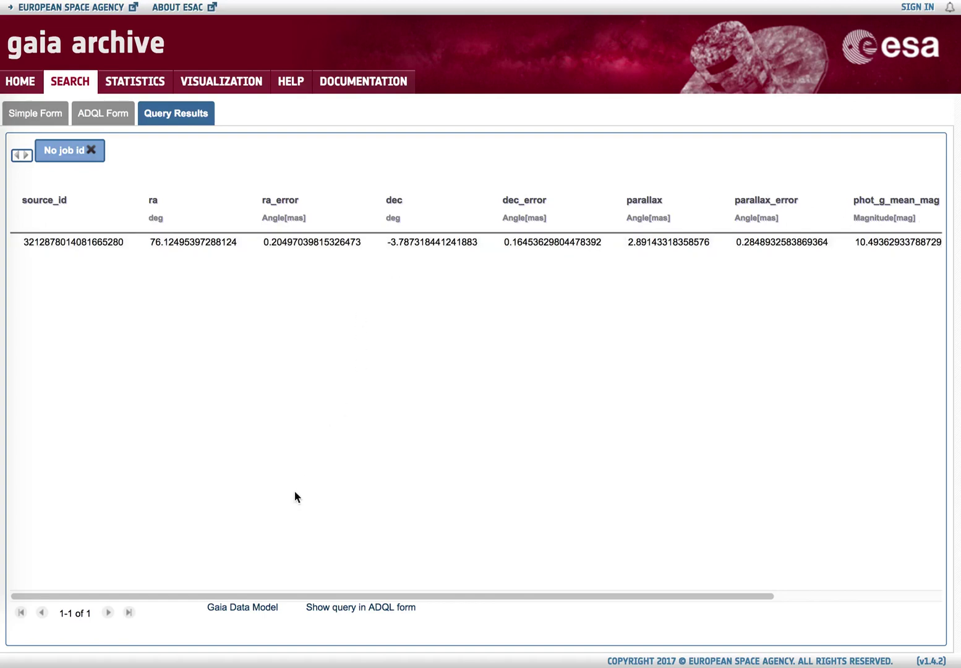
pyautogui.click(242, 610)
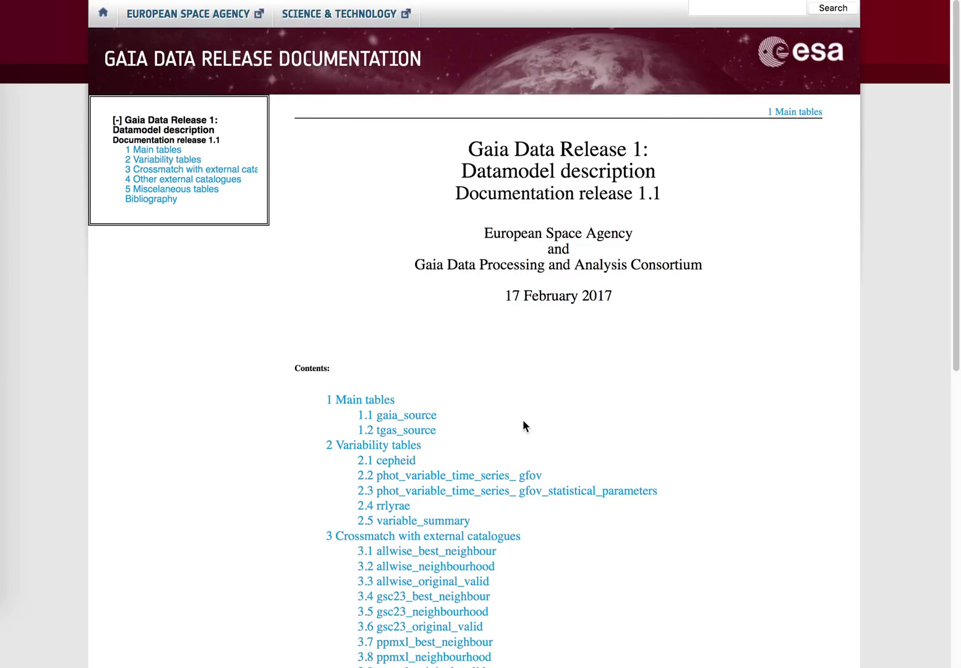
pyautogui.scroll(-3, 521, 410)
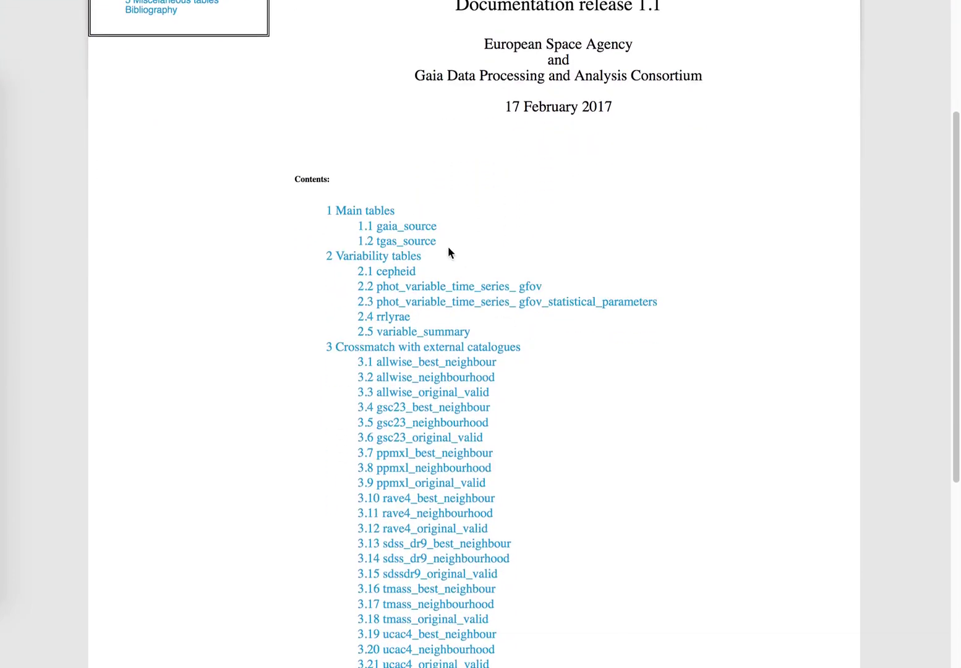
pyautogui.click(417, 241)
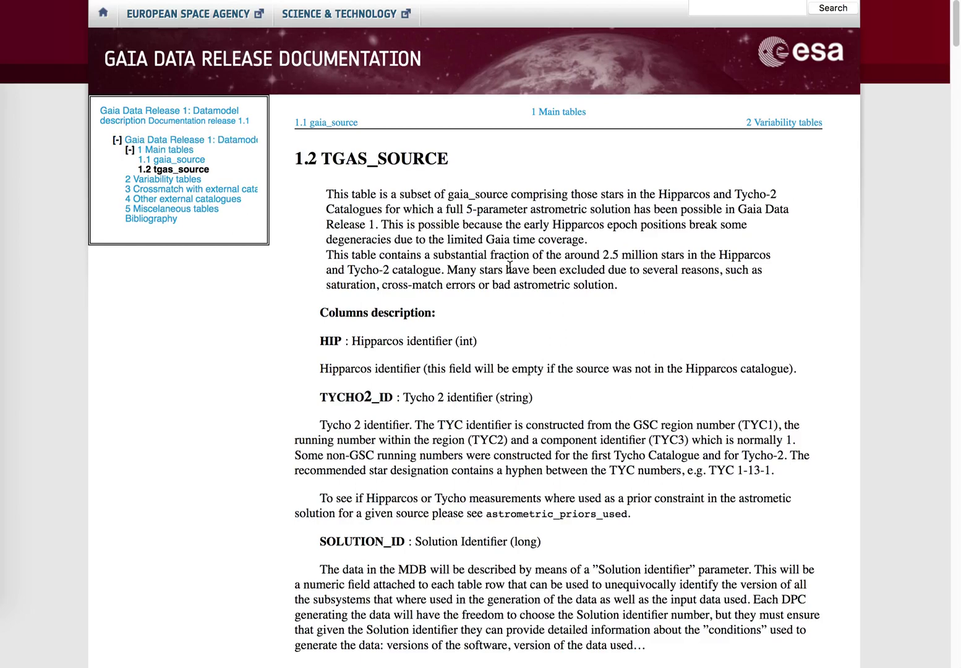
pyautogui.scroll(-5, 509, 267)
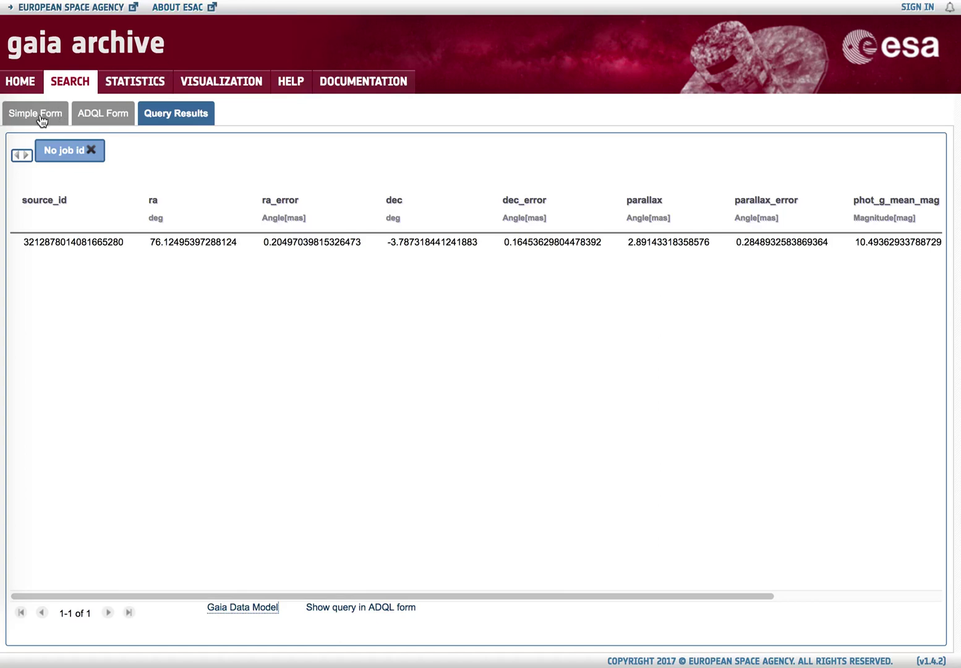
# Change the UX Ori search radius unit to arc min (5 arc min) and rerun it
pyautogui.click(40, 115)
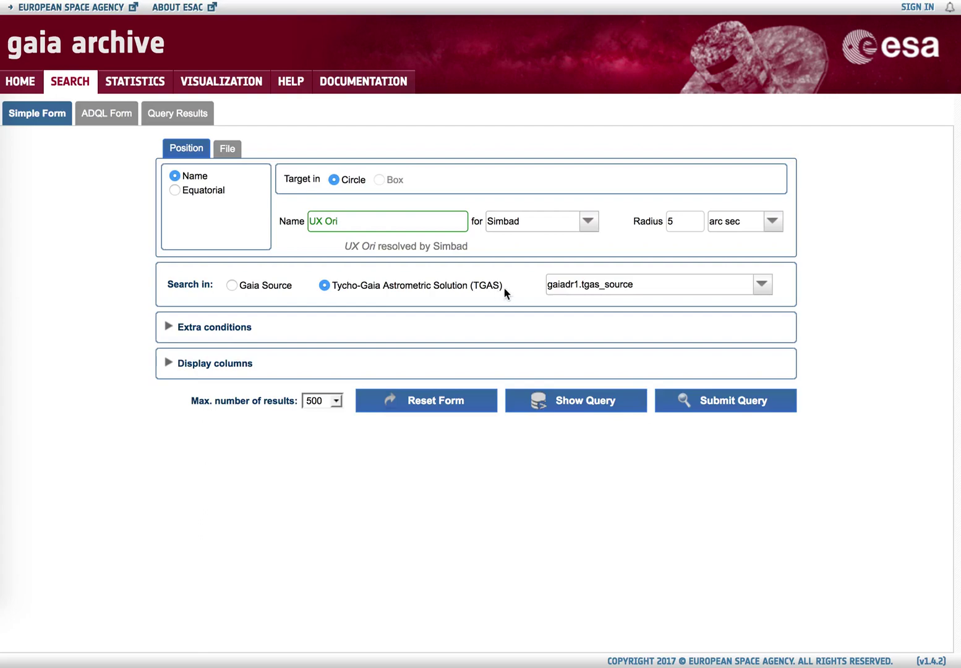
pyautogui.click(774, 224)
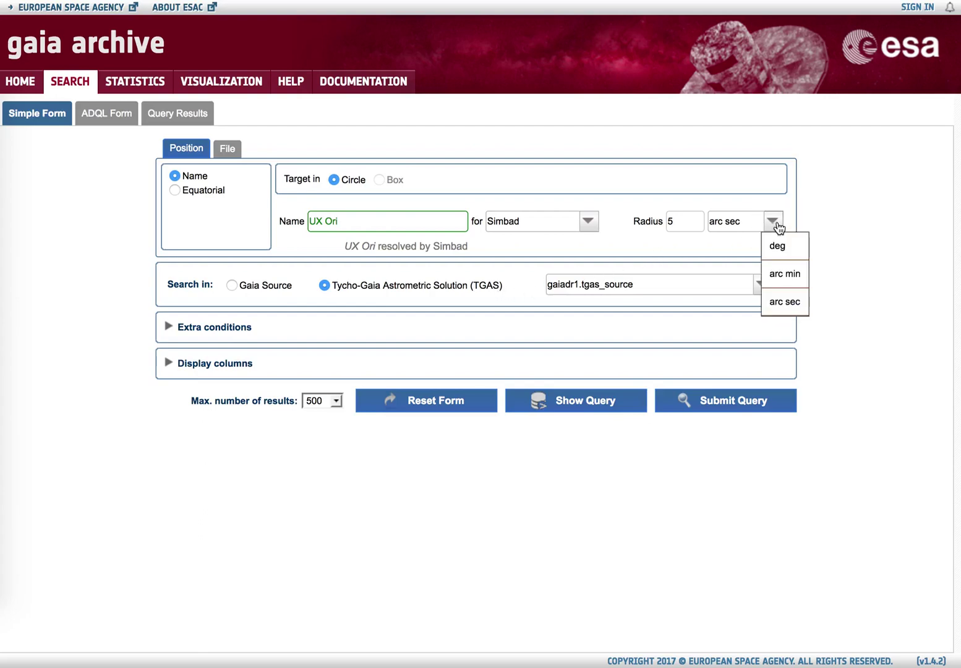
pyautogui.click(786, 274)
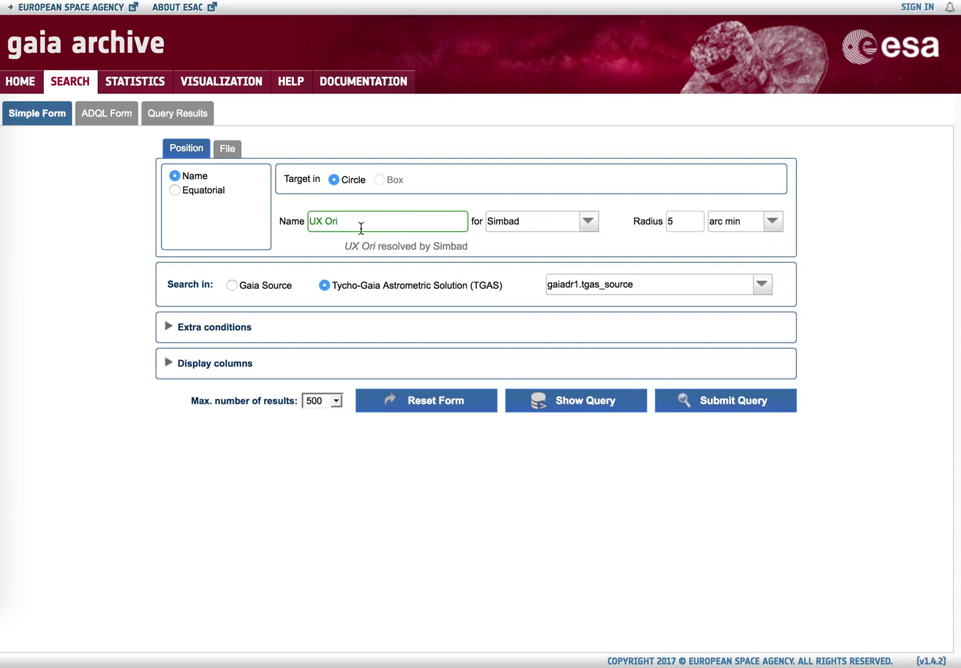
pyautogui.click(756, 404)
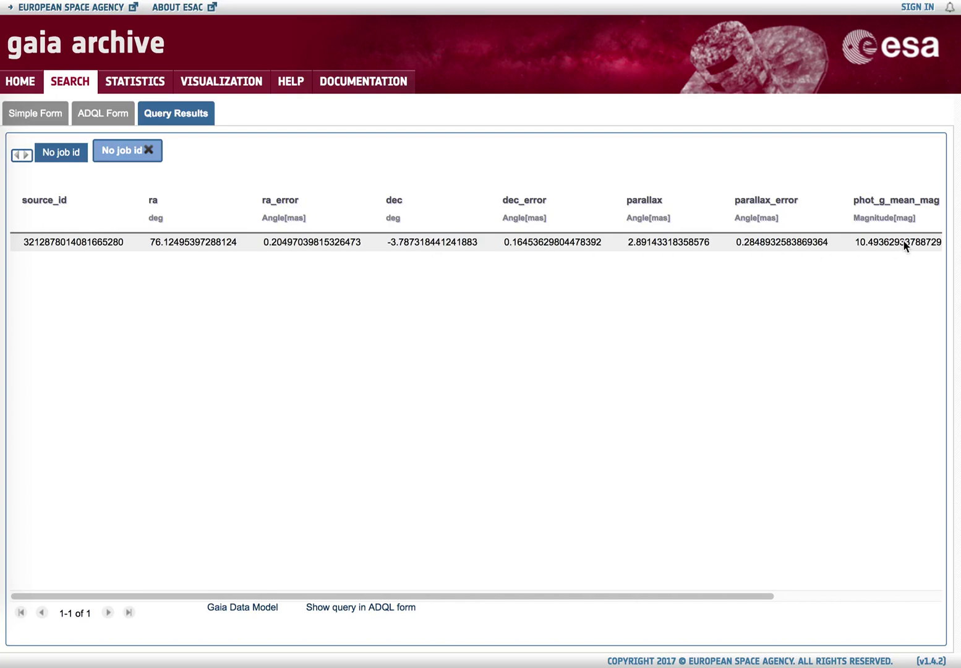
# Rerun the 5 arc min UX Ori search on the Gaia Source table instead of TGAS
pyautogui.click(43, 117)
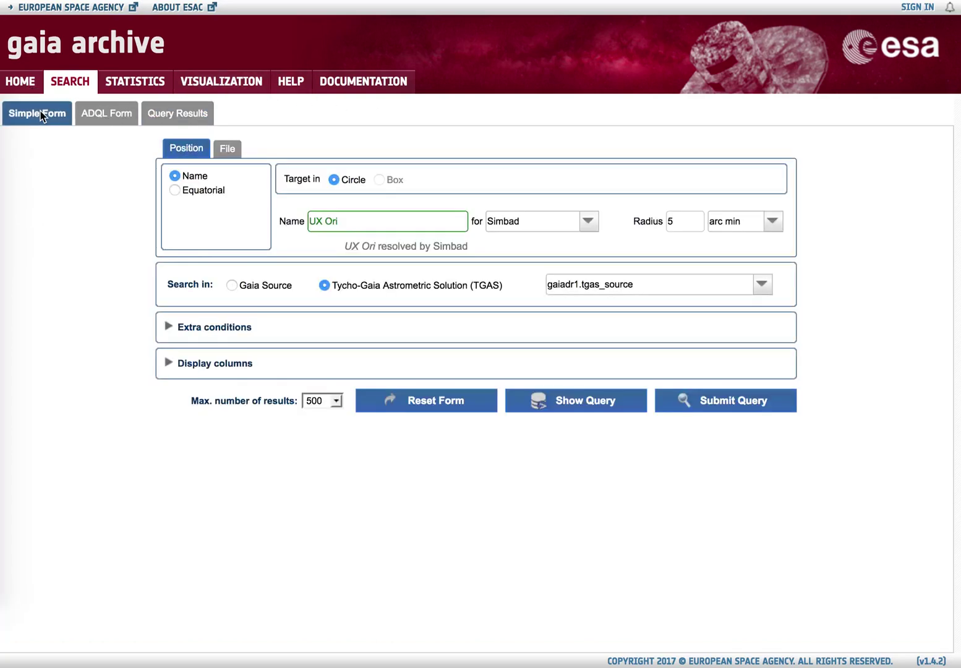
pyautogui.click(233, 286)
pyautogui.click(739, 402)
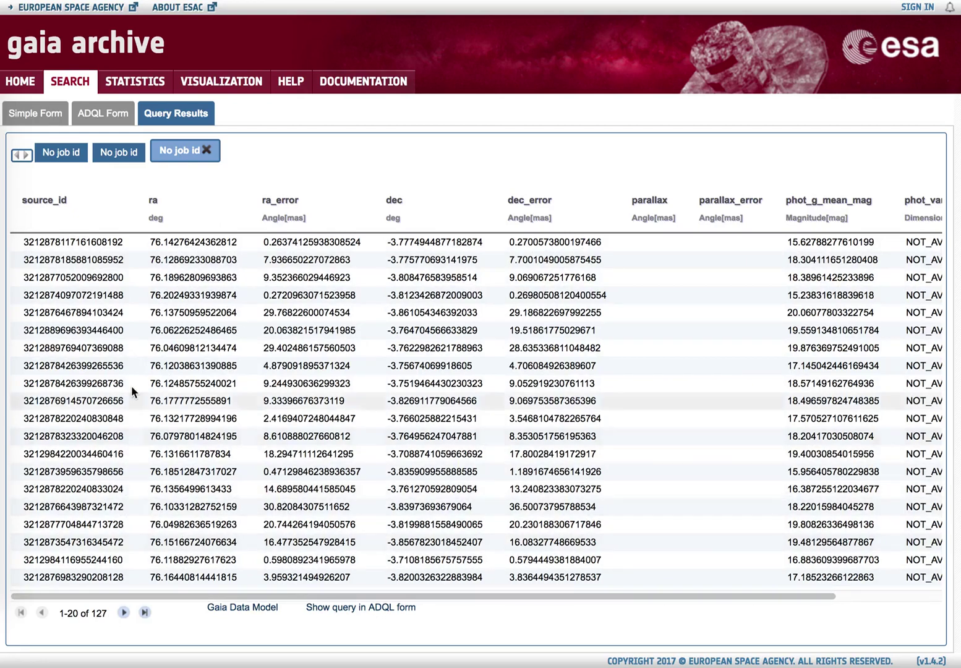
# Page forward three pages through the 127 results, then back to the first page
pyautogui.click(124, 612)
pyautogui.click(129, 612)
pyautogui.click(129, 612)
pyautogui.click(42, 613)
pyautogui.click(42, 612)
pyautogui.click(41, 613)
# Run the UX Ori search against the public.hipparcos table, finding HIP 23602
pyautogui.click(32, 115)
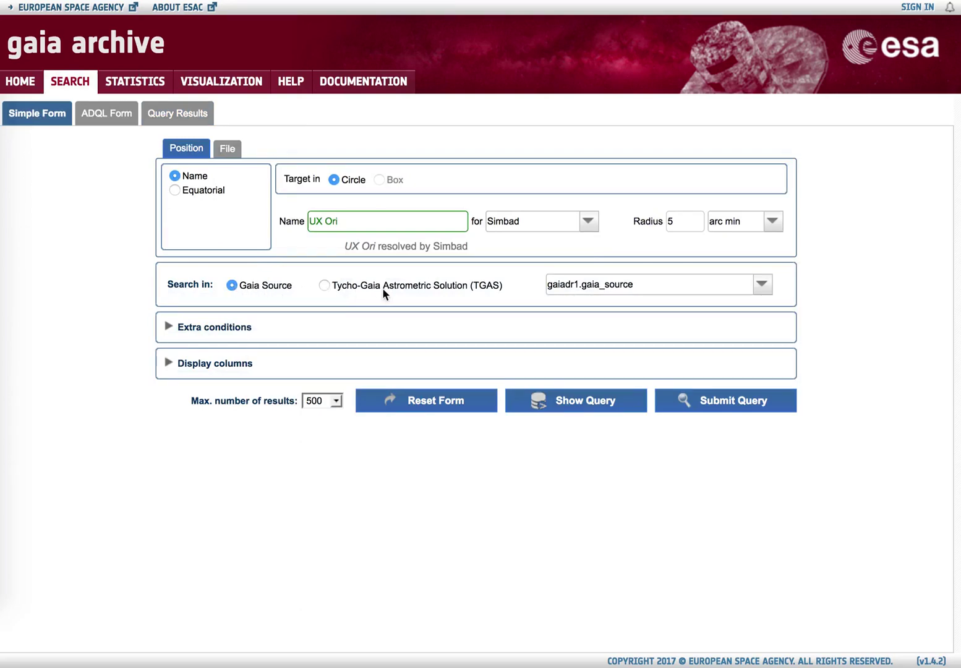
pyautogui.click(761, 287)
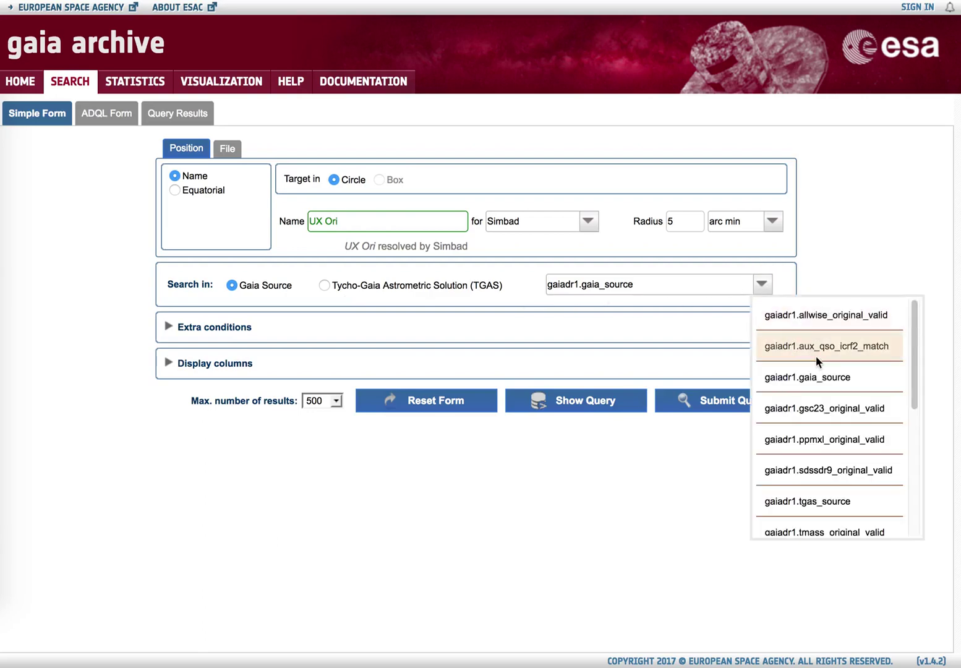
pyautogui.scroll(-4, 822, 357)
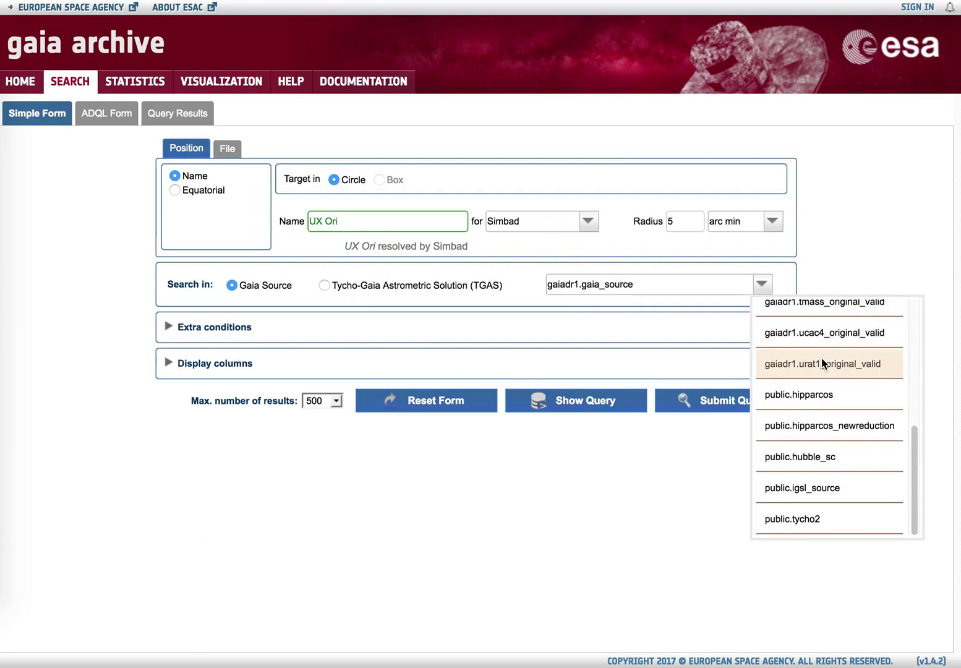
pyautogui.click(829, 394)
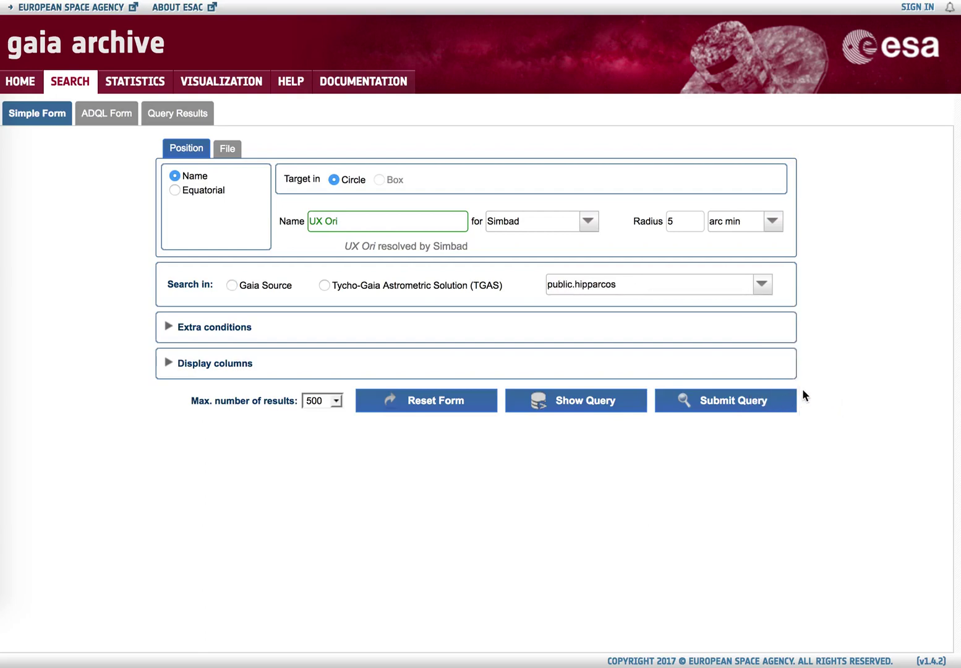
pyautogui.click(757, 399)
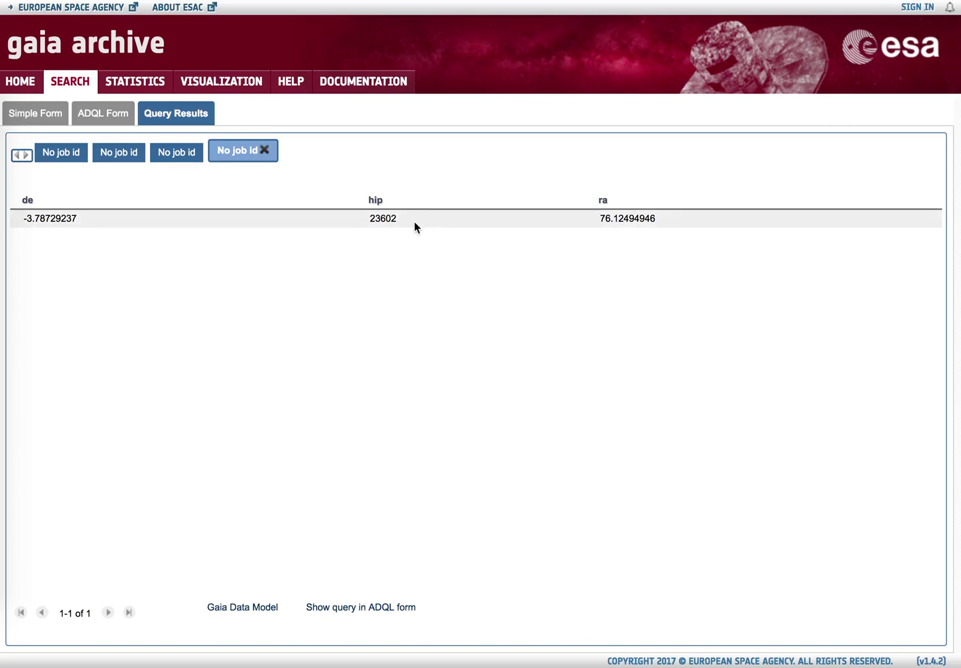
# Expand the Extra conditions section and select the Gaia Source table again
pyautogui.click(52, 115)
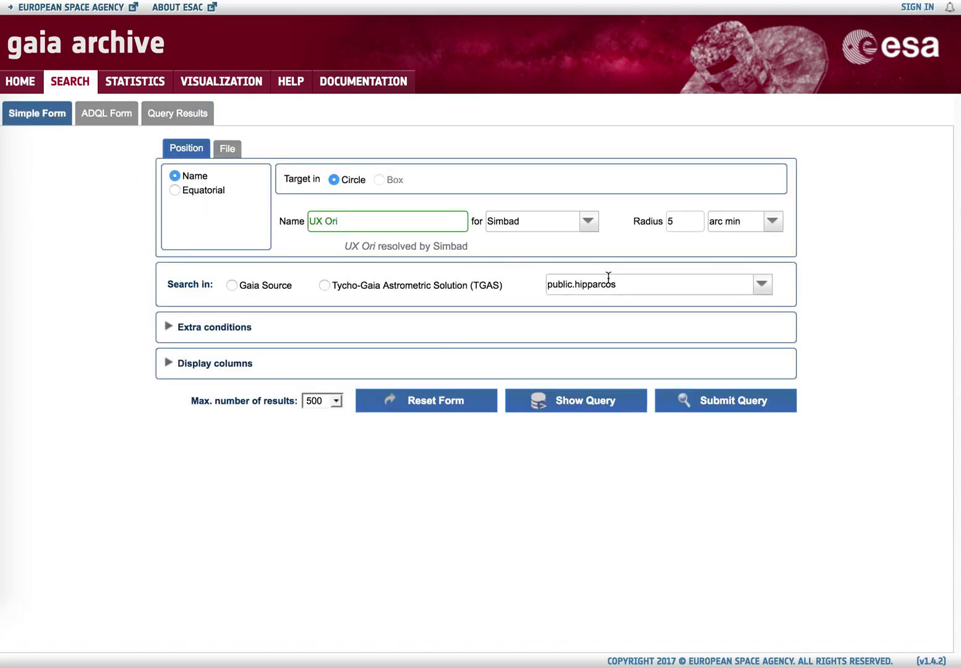
pyautogui.click(168, 328)
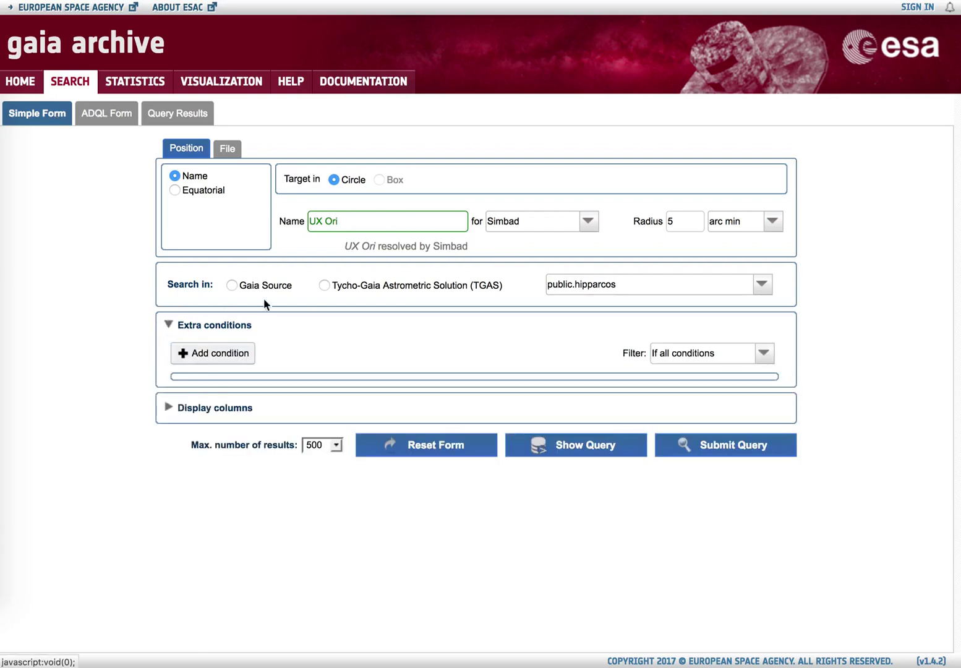
pyautogui.click(232, 285)
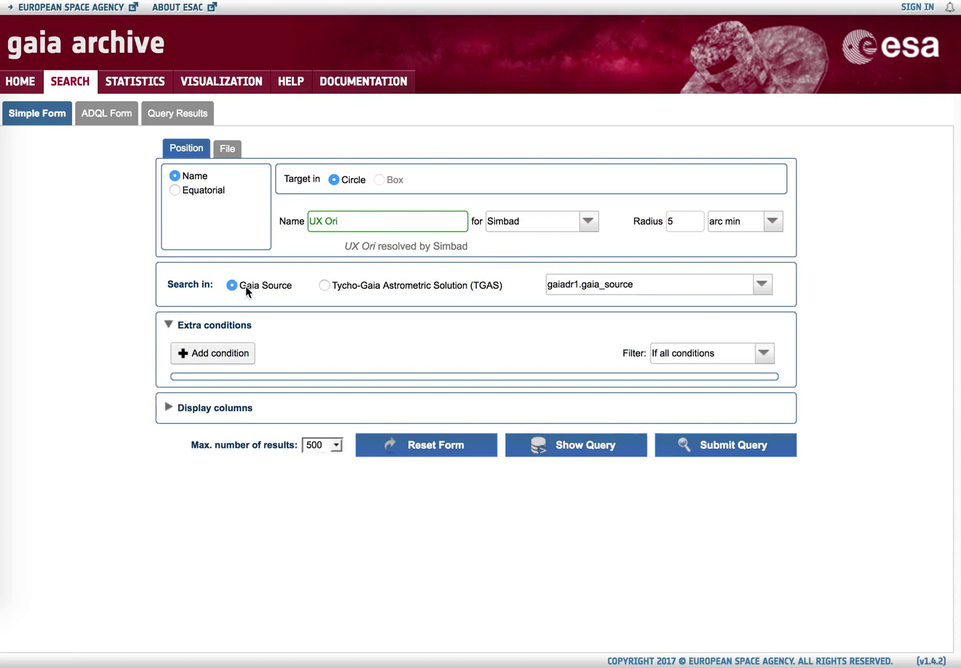
# Add the condition phot_g_mean_mag <= 18 and rerun, returning 49 sources
pyautogui.click(233, 354)
pyautogui.click(320, 389)
pyautogui.scroll(-1, 284, 524)
pyautogui.scroll(-12, 283, 524)
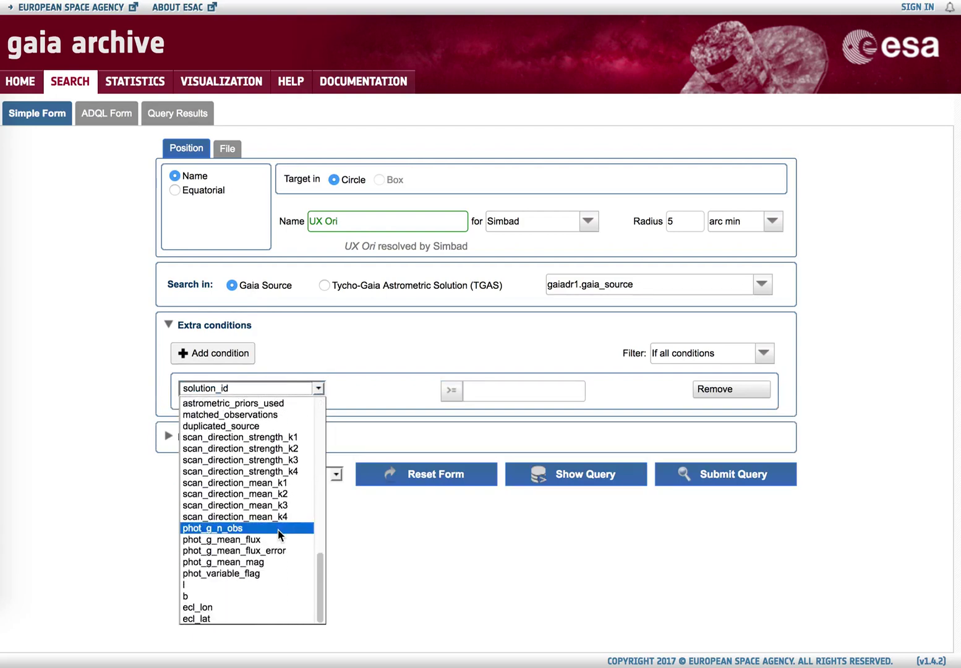
pyautogui.click(254, 564)
pyautogui.click(455, 397)
pyautogui.click(458, 420)
pyautogui.click(490, 389)
pyautogui.write('18')
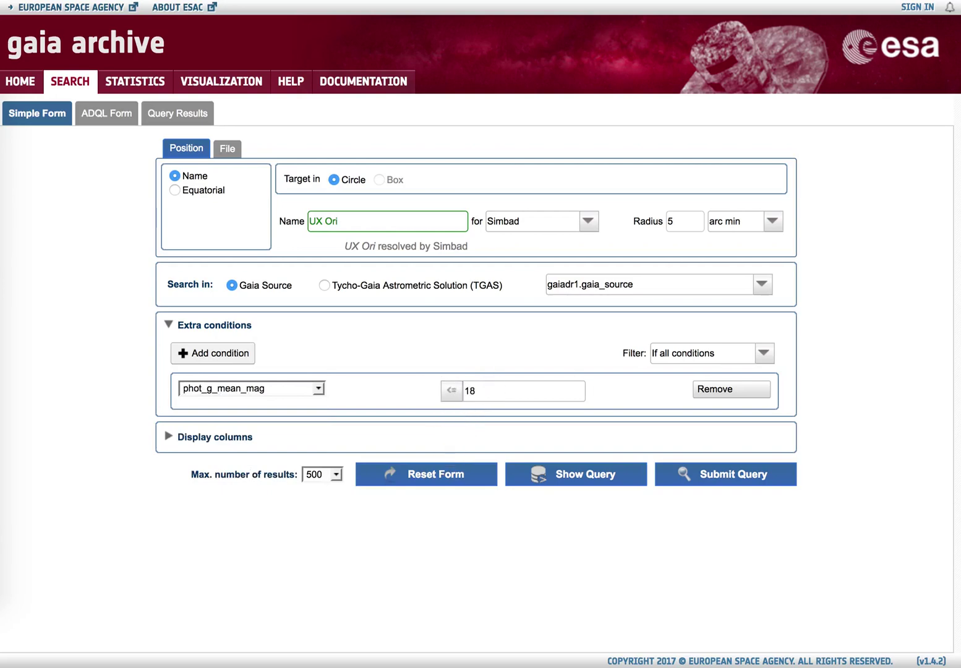
pyautogui.click(709, 475)
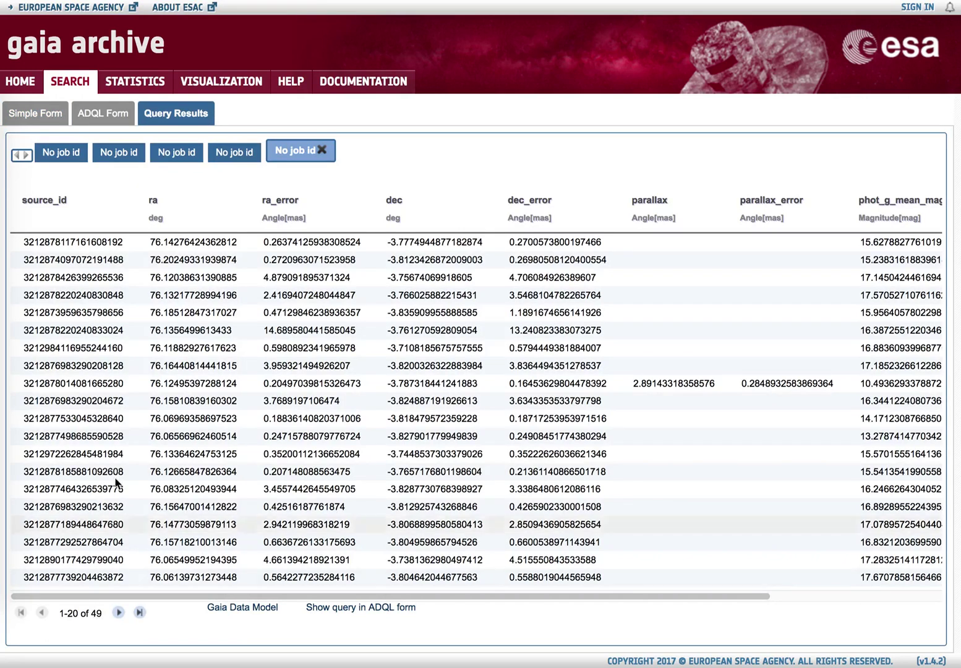
# Expand Display columns and tick the ecl_lon and ecl_lat ecliptic coordinate columns
pyautogui.click(41, 109)
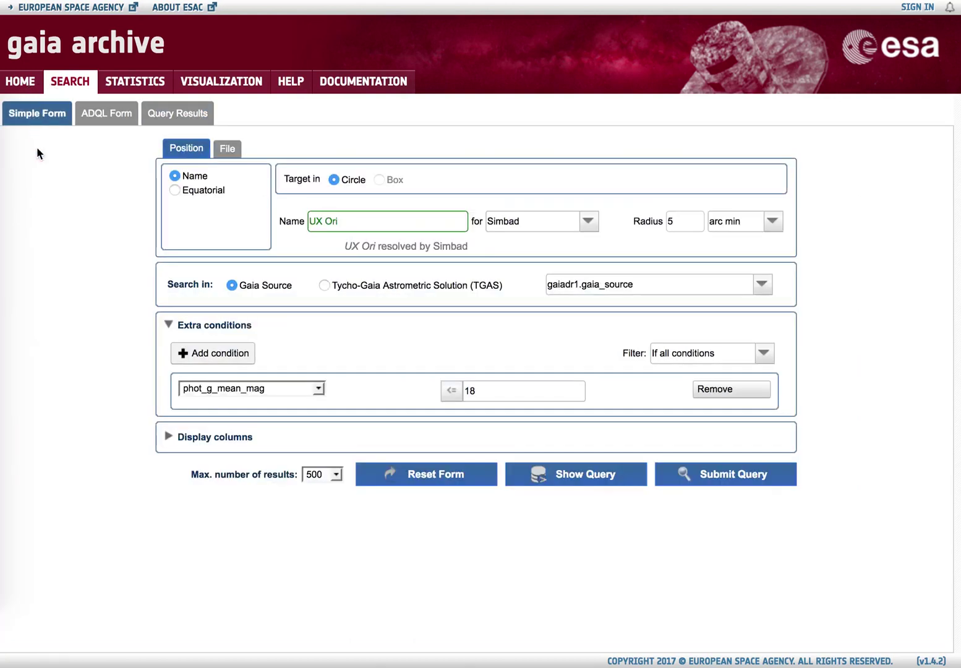
pyautogui.click(169, 439)
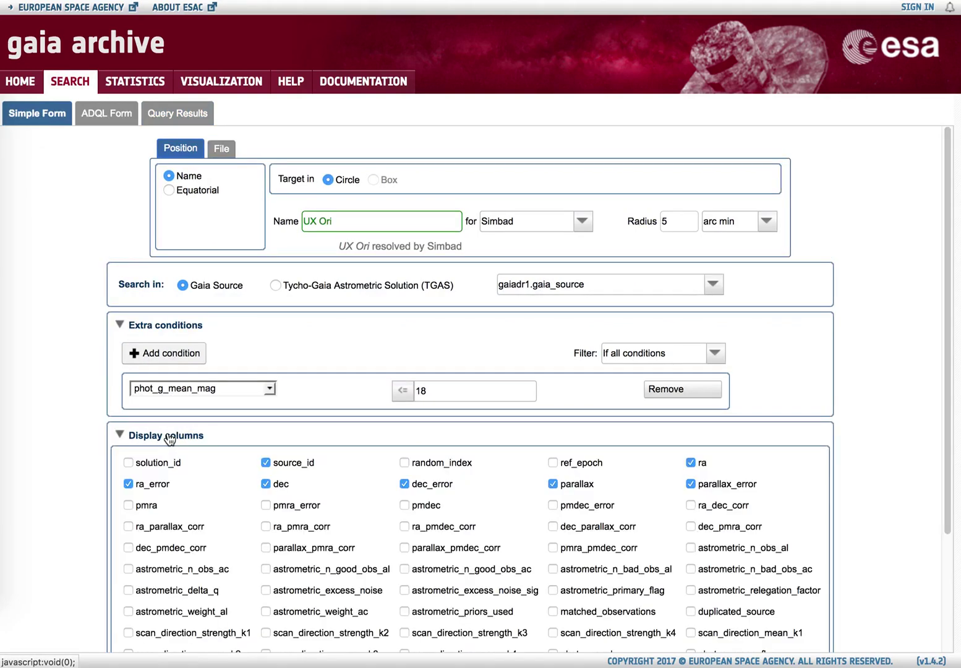
pyautogui.scroll(-5, 169, 439)
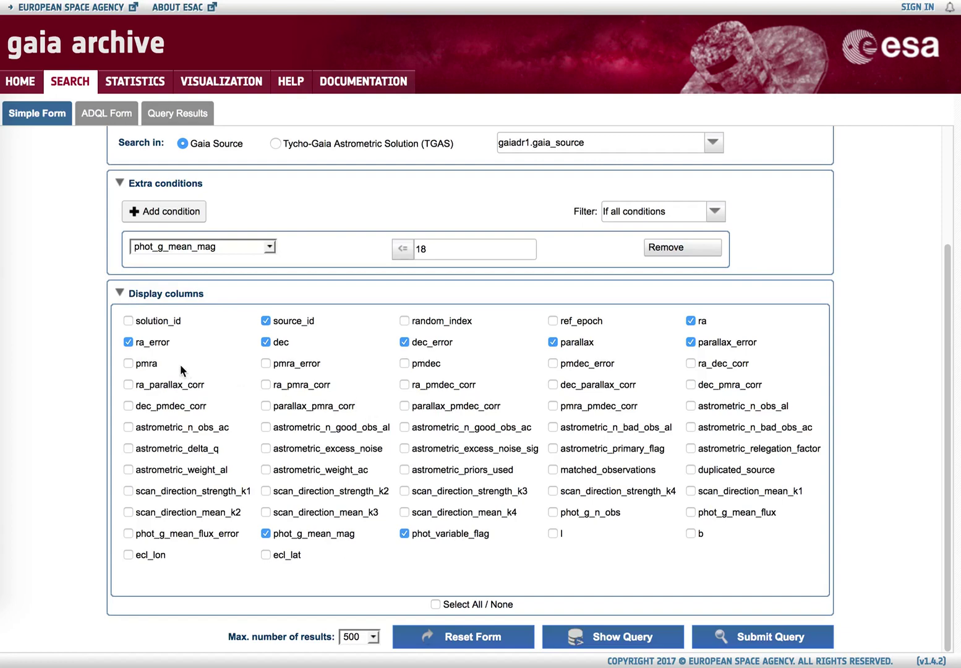
pyautogui.click(129, 557)
# Submit the search and scroll the 49-row results right to the ecl_lon and ecl_lat columns
pyautogui.click(794, 641)
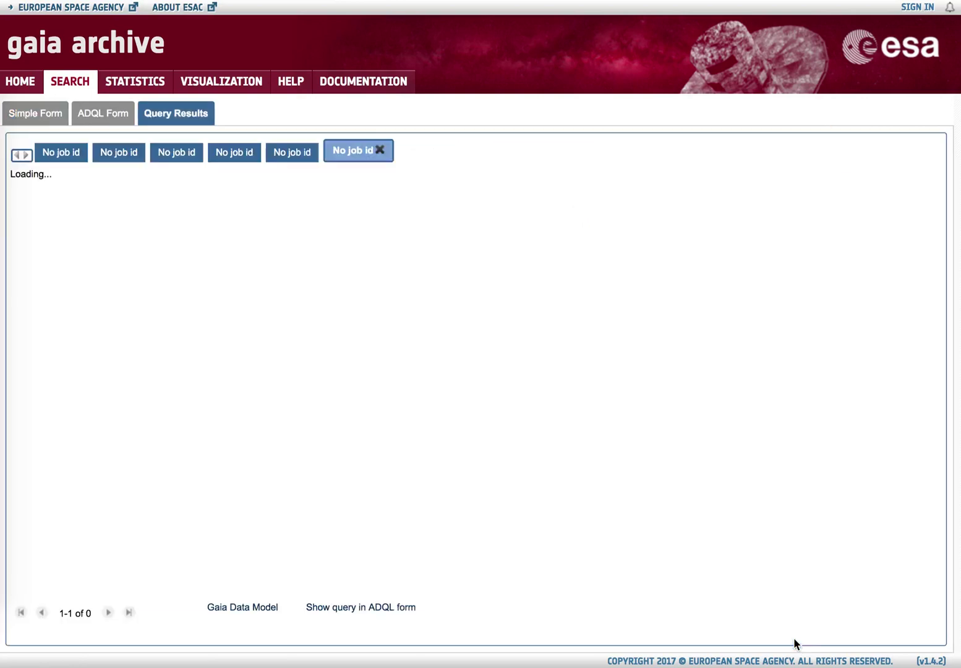
pyautogui.moveTo(535, 600)
pyautogui.moveTo(535, 597); pyautogui.dragTo(922, 598)
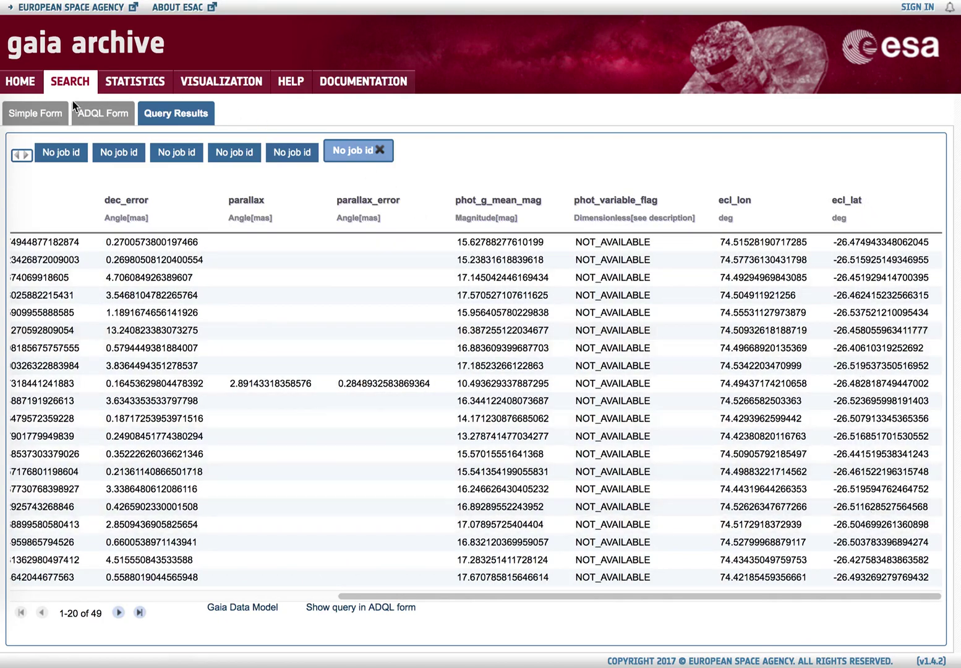
# Back on the simple form, scroll to the top and glance at the five-star starNames.txt list
pyautogui.click(34, 113)
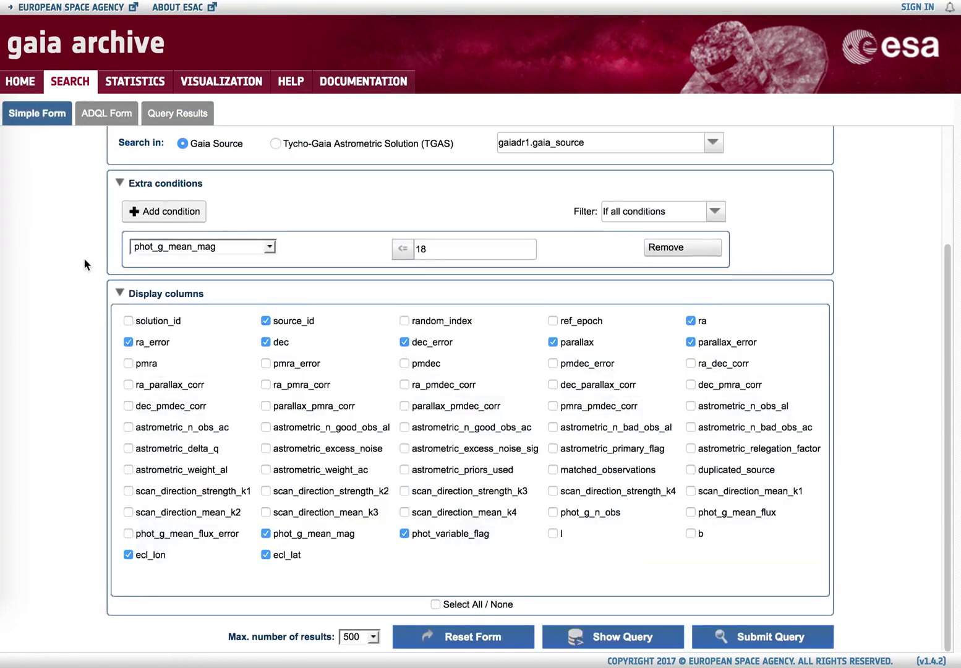
pyautogui.scroll(3, 85, 258)
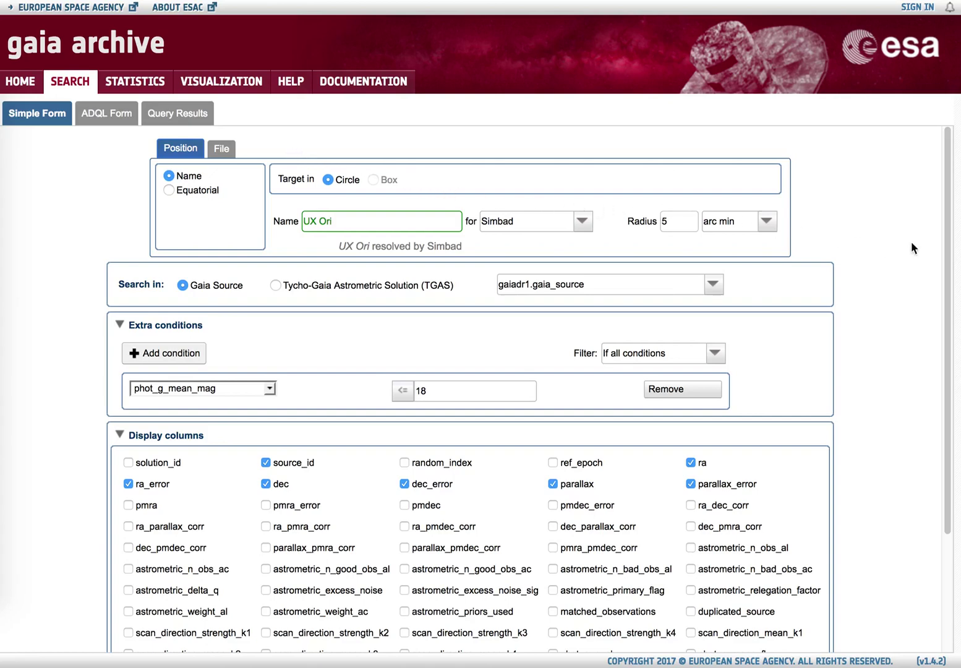
pyautogui.moveTo(960, 211); pyautogui.dragTo(448, 159)
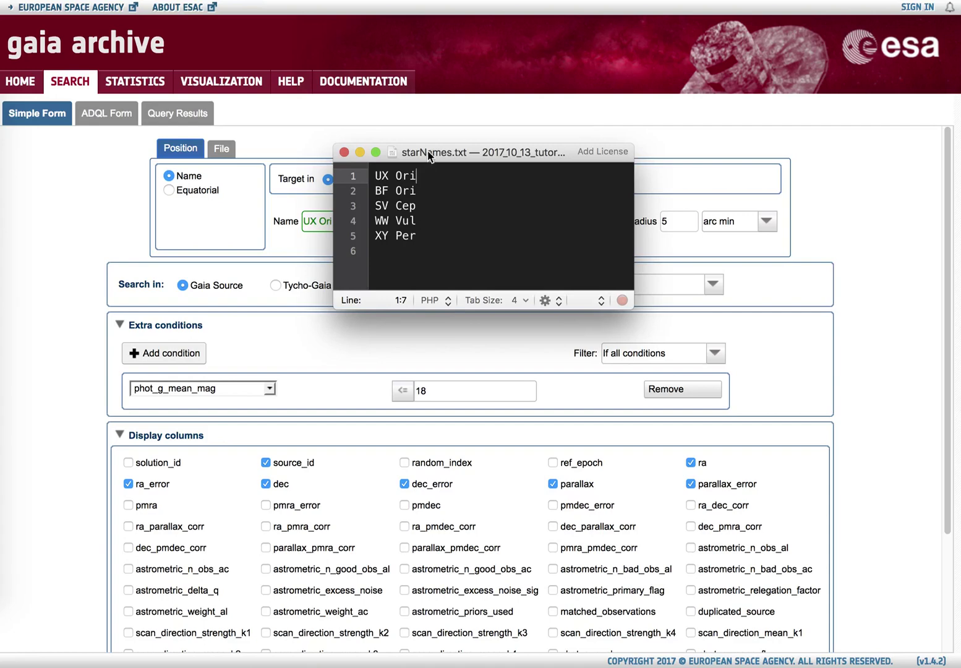
pyautogui.moveTo(428, 155); pyautogui.dragTo(960, 266)
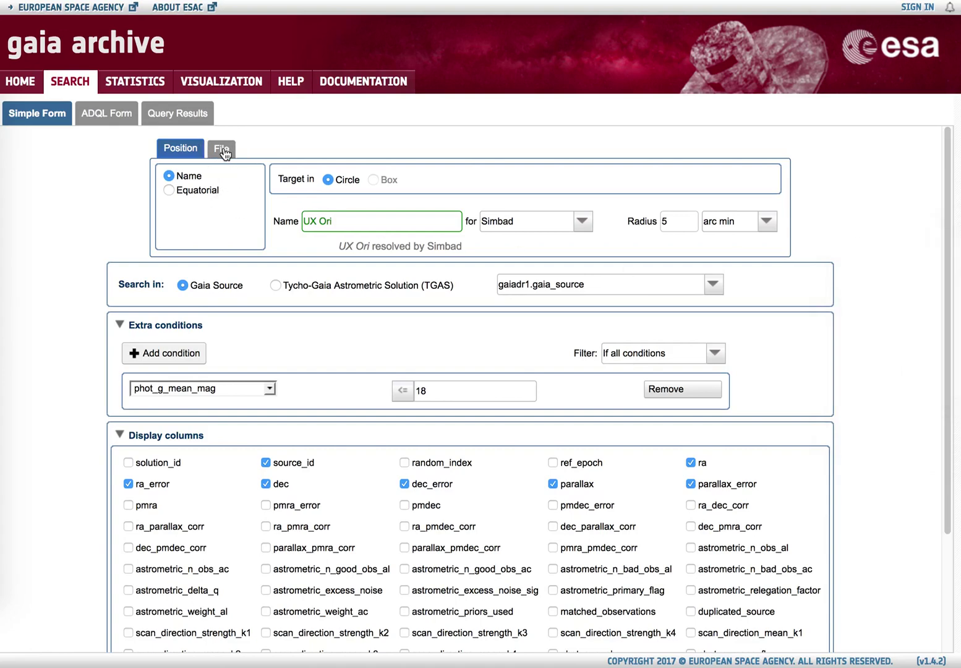
# Load starNames.txt as a File search, validating 5 targets, and collapse Display columns
pyautogui.click(223, 150)
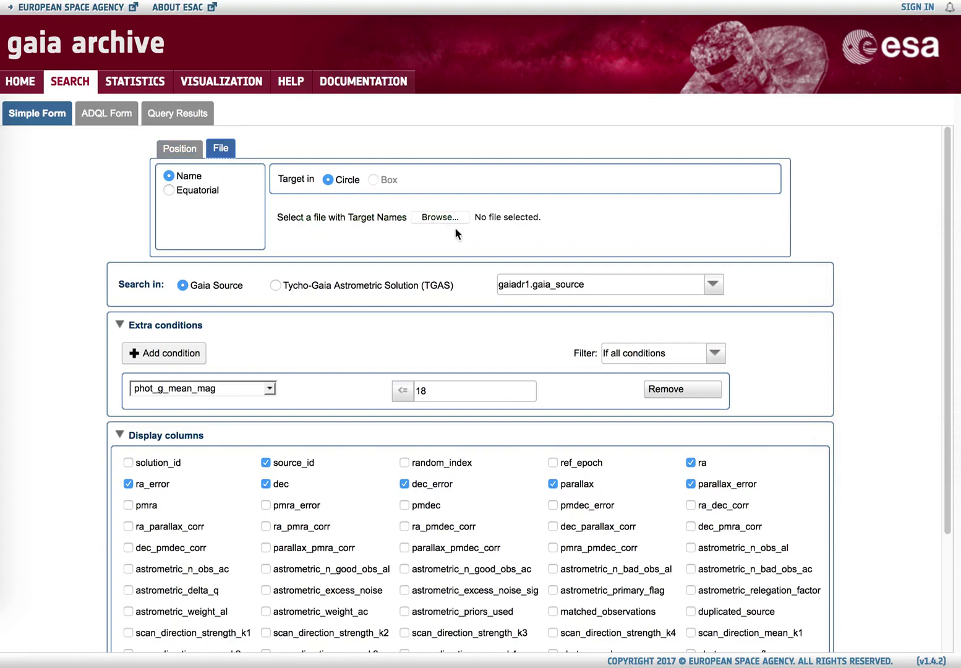
pyautogui.click(444, 221)
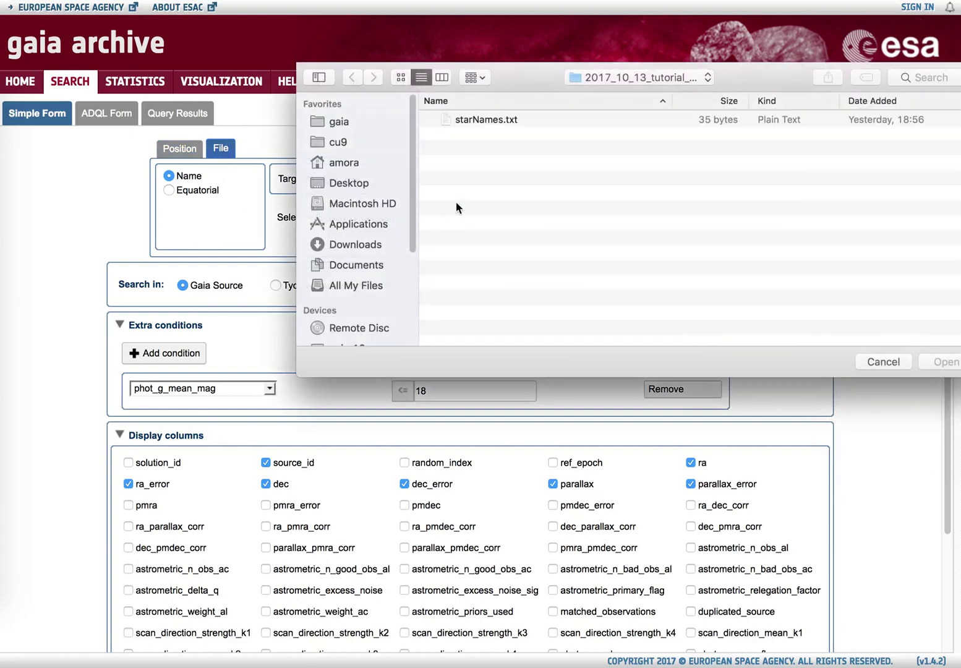
pyautogui.click(477, 124)
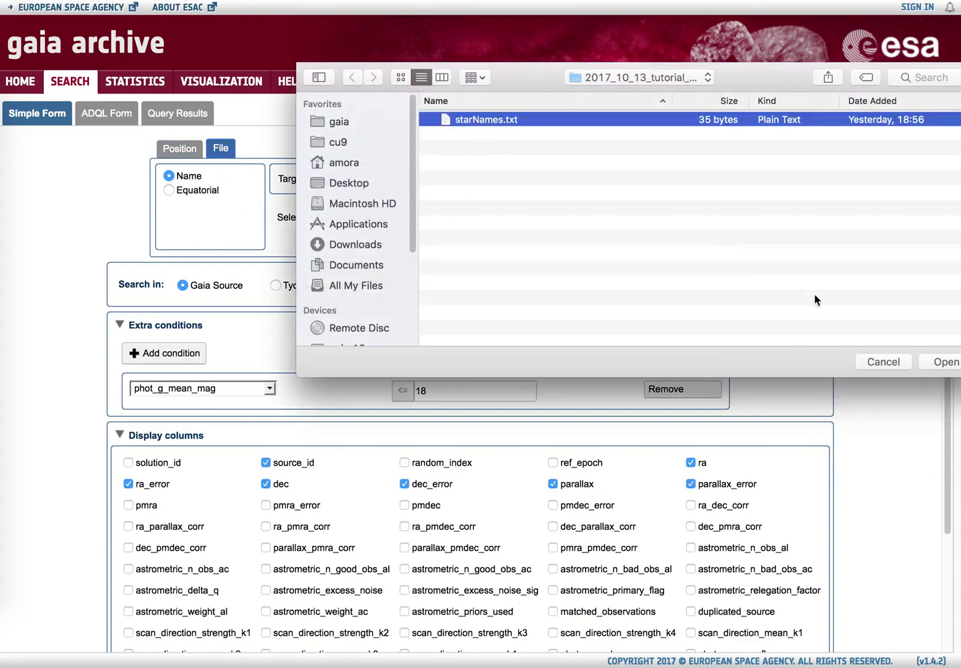
pyautogui.click(947, 365)
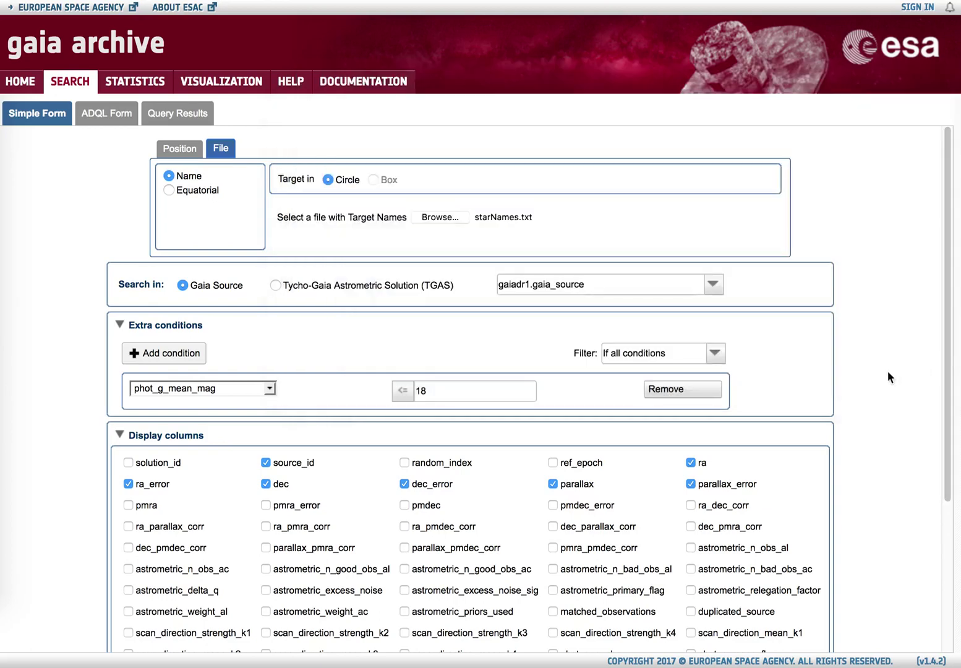
pyautogui.scroll(-5, 218, 300)
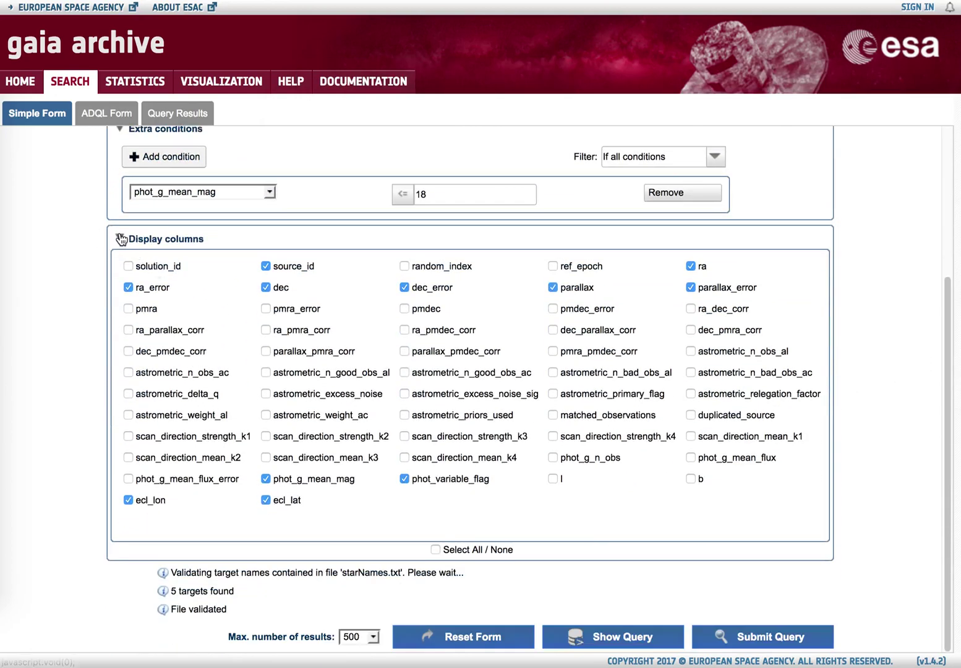
pyautogui.click(120, 236)
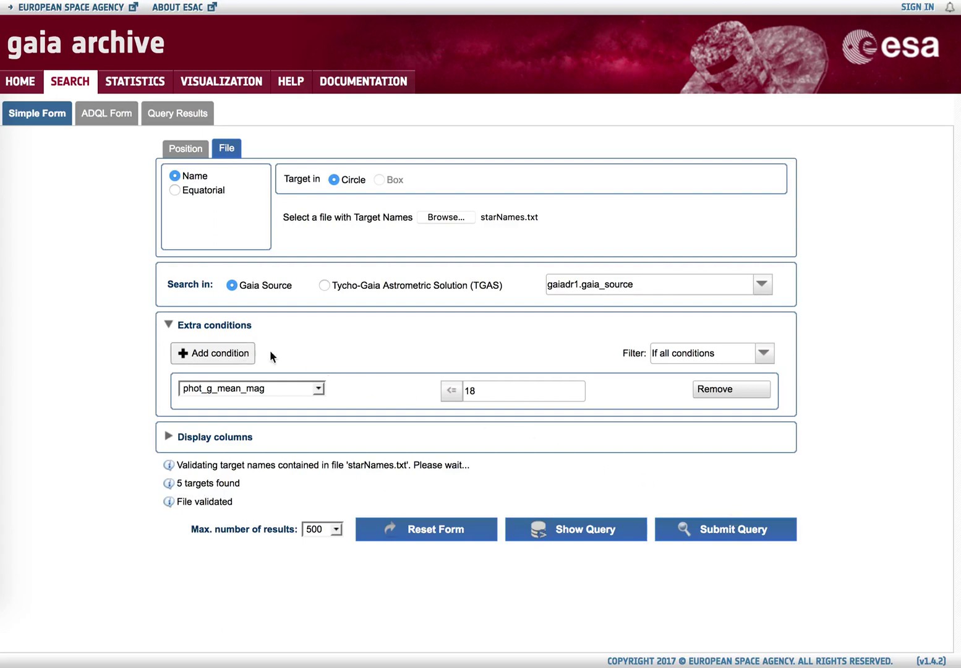
# Remove the phot_g_mean_mag condition and rerun the starNames.txt target search, giving 6 rows
pyautogui.click(719, 390)
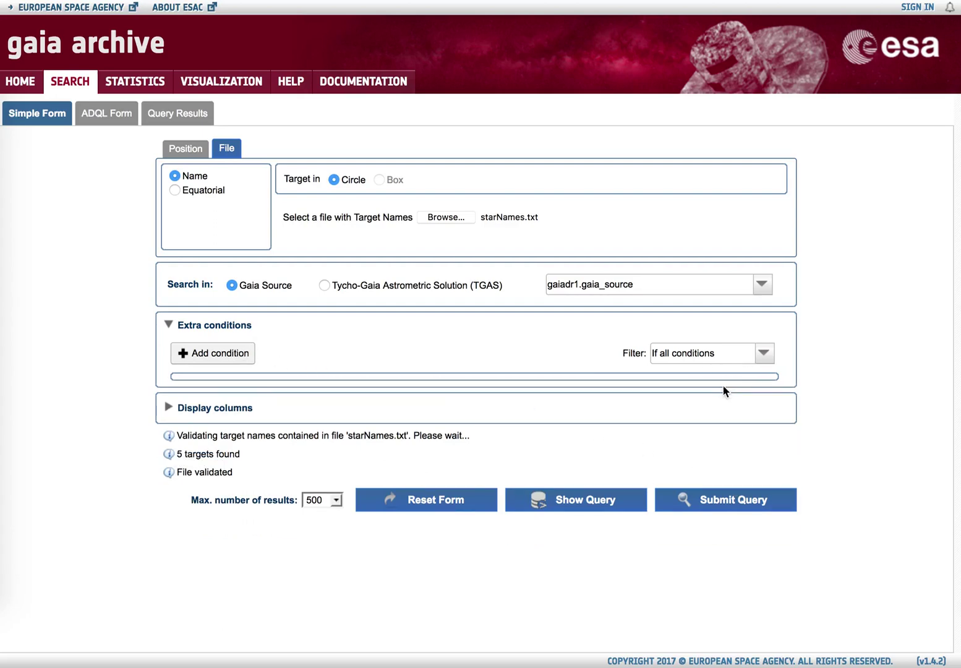
pyautogui.click(732, 498)
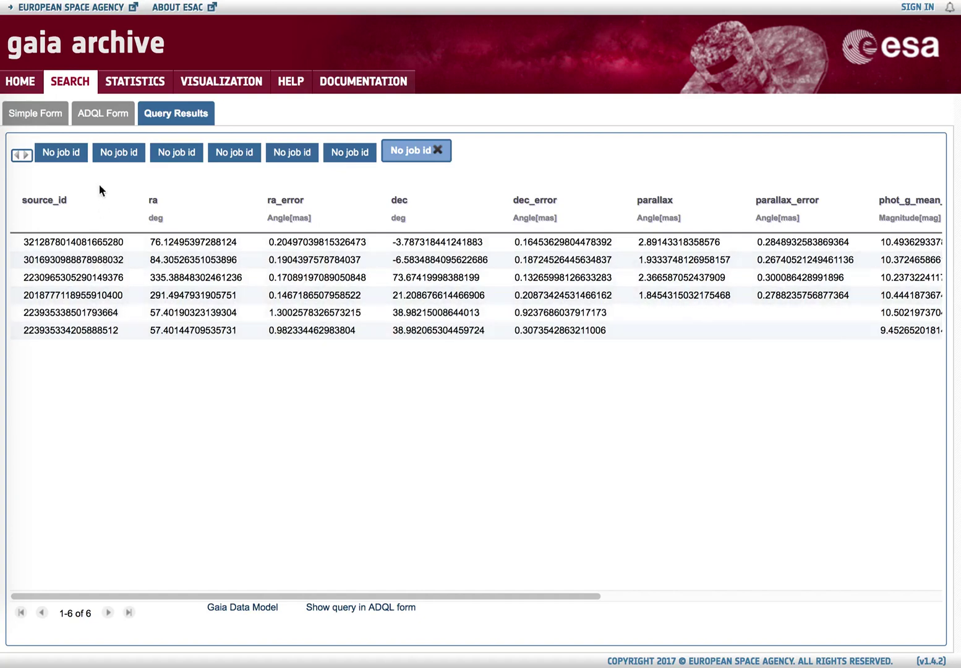
# Revisit the six-row results, scroll the table right, then go to the archive's Help pages
pyautogui.click(52, 114)
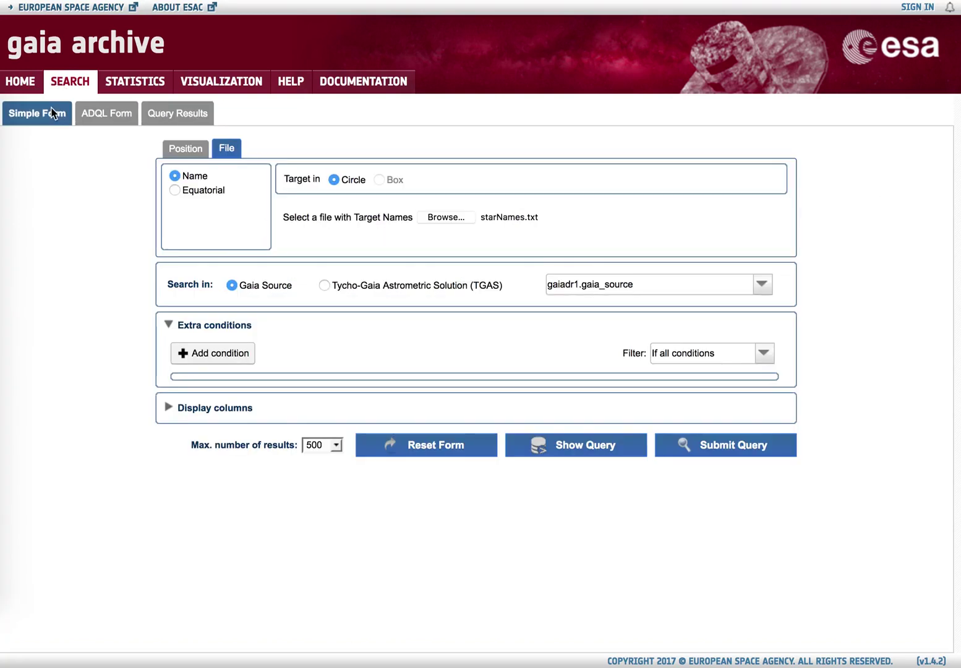
pyautogui.click(171, 115)
pyautogui.click(250, 597)
pyautogui.moveTo(250, 597); pyautogui.dragTo(190, 595)
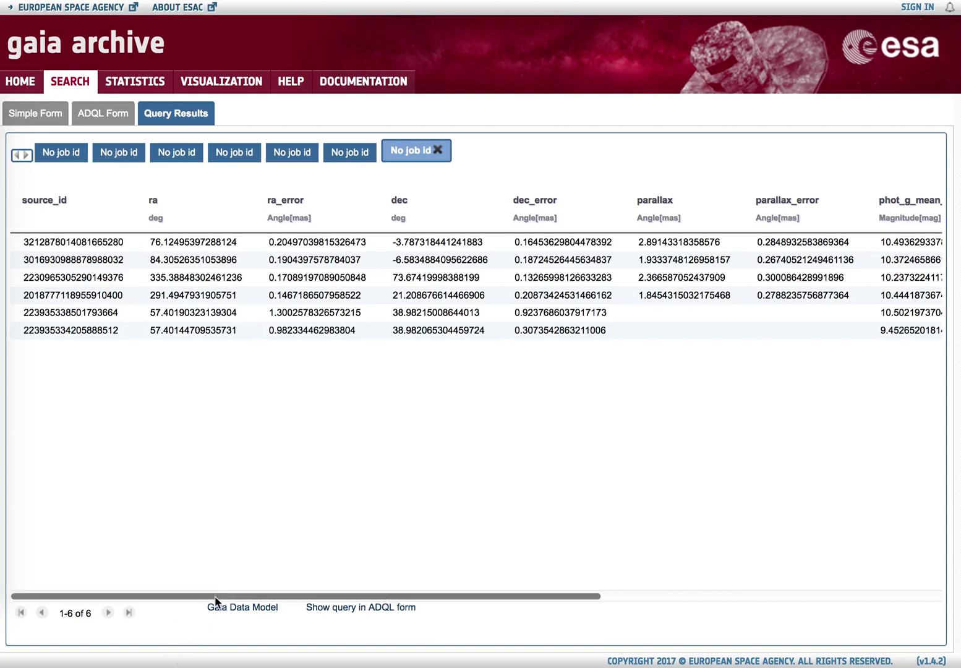
pyautogui.click(303, 83)
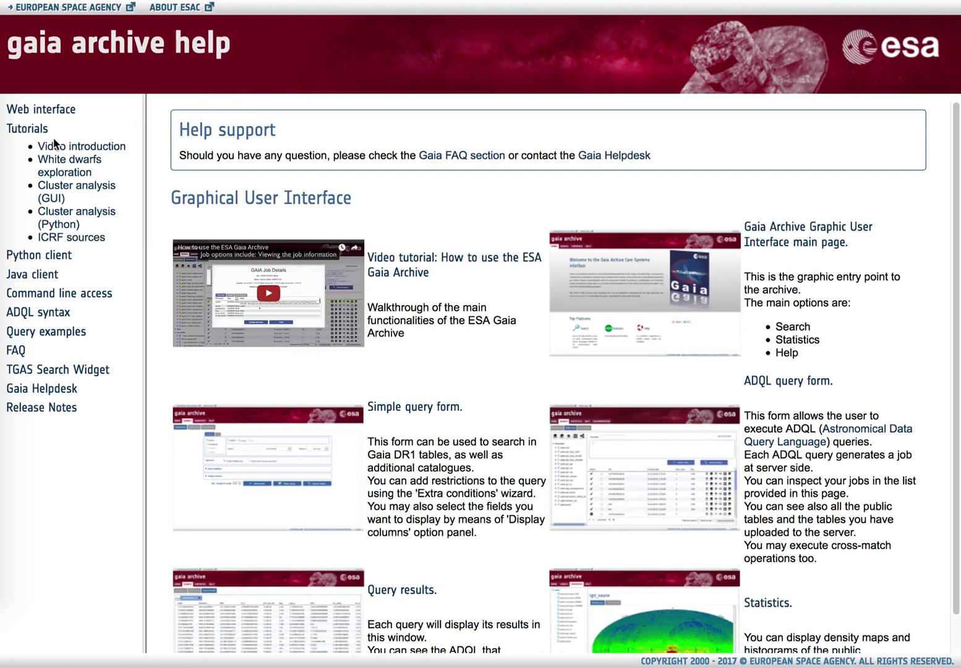
# Open the White dwarfs exploration tutorial from the help pages
pyautogui.click(65, 167)
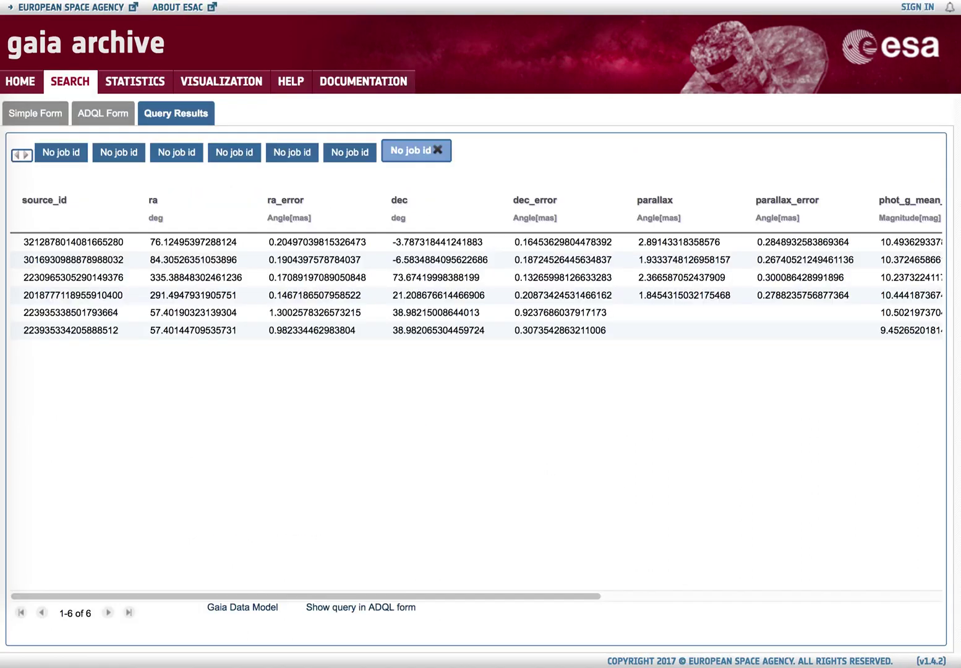
# Run an equatorial 5 arcmin cone search at RA 270.00000, Dec 66.56071, returning 127 sources
pyautogui.click(38, 114)
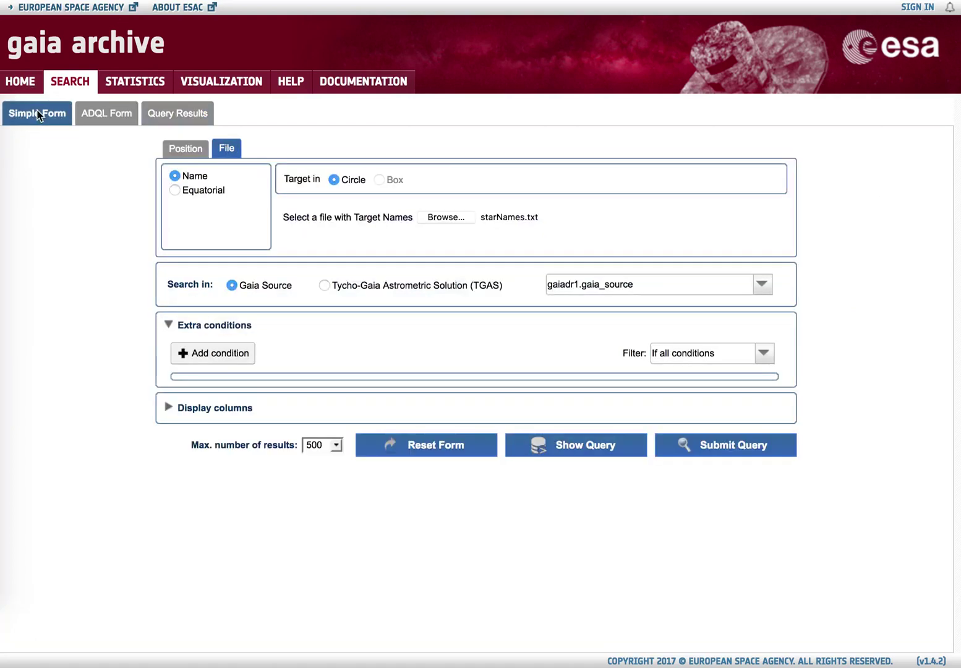
pyautogui.click(195, 150)
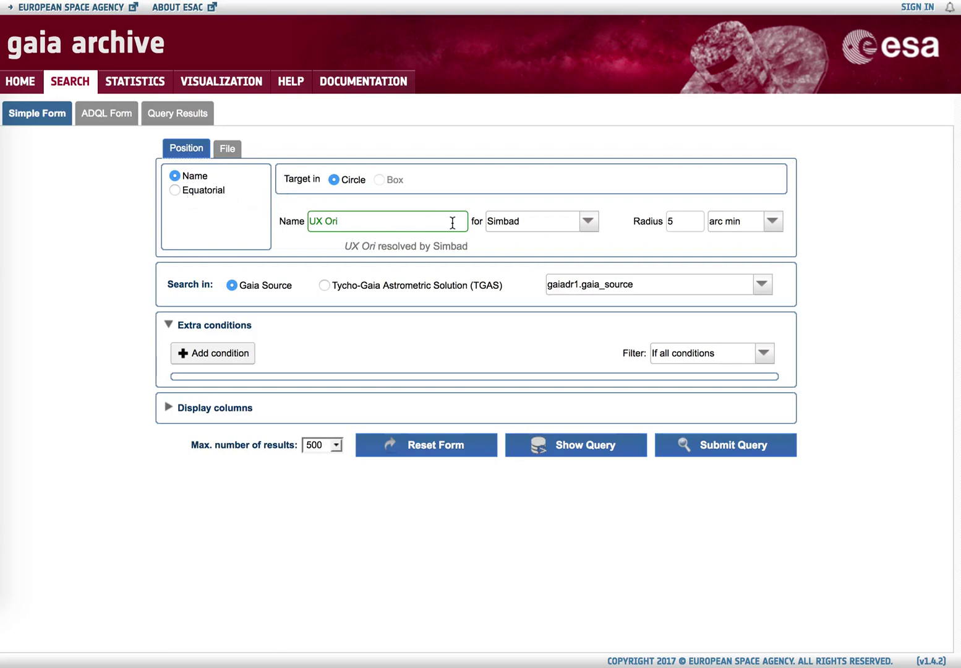
pyautogui.click(175, 191)
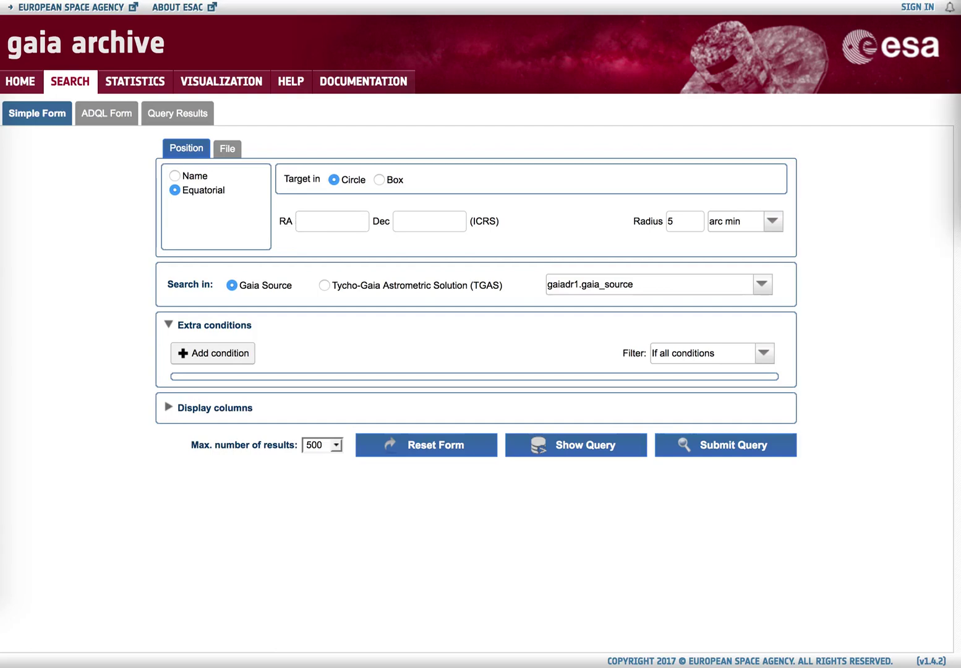
pyautogui.click(334, 218)
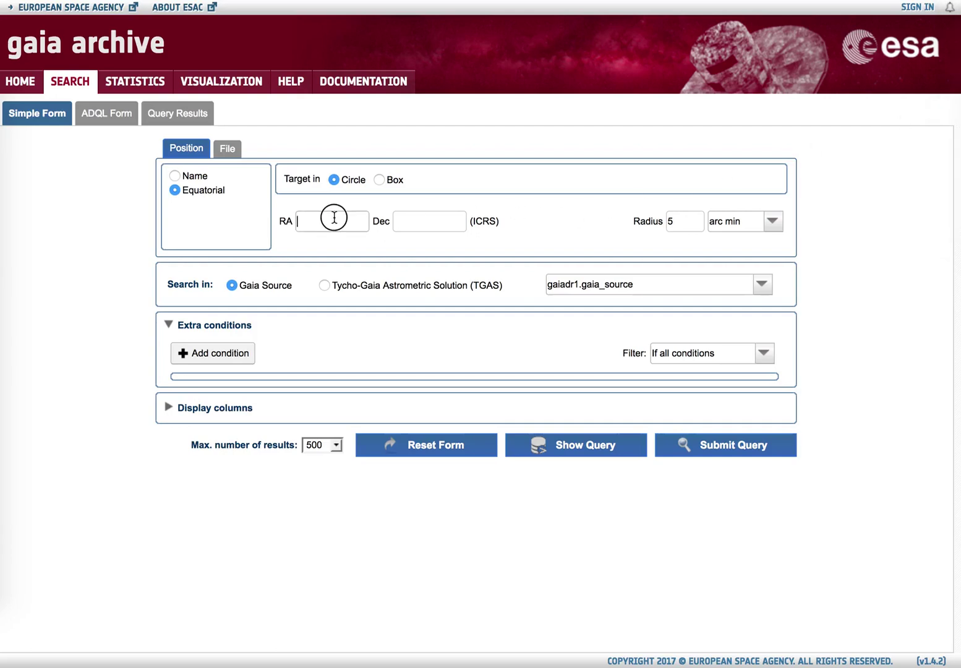
pyautogui.write('270.00000')
pyautogui.press('Tab')
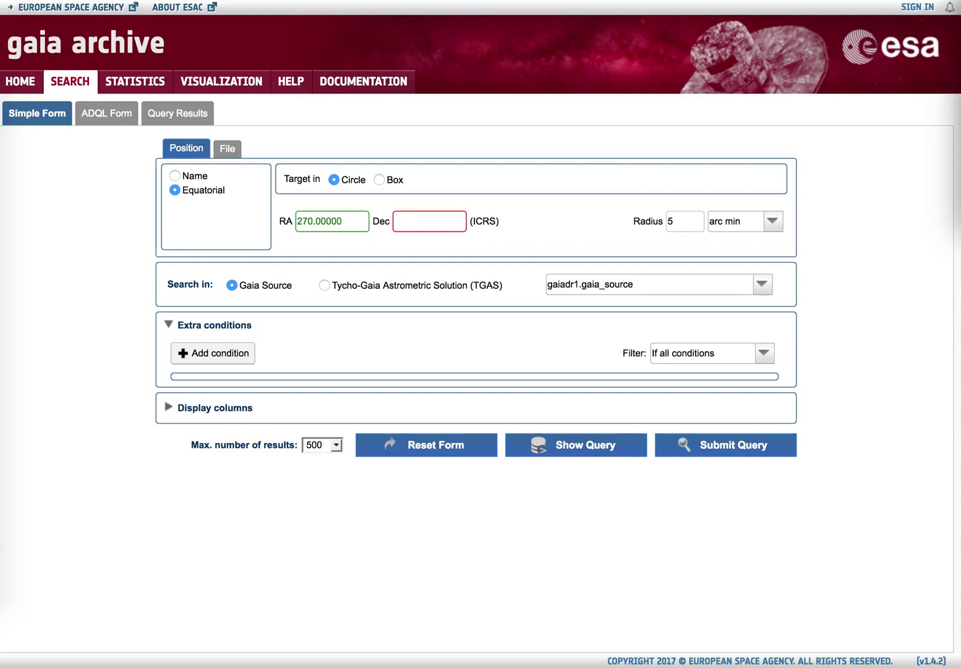
pyautogui.click(432, 220)
pyautogui.write('66.56071')
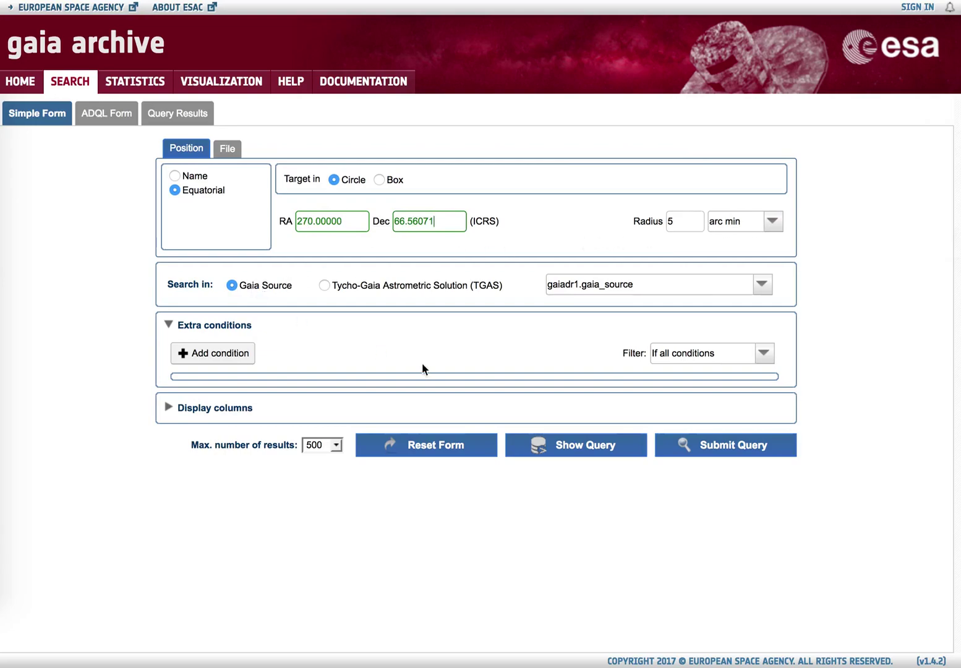
pyautogui.click(728, 451)
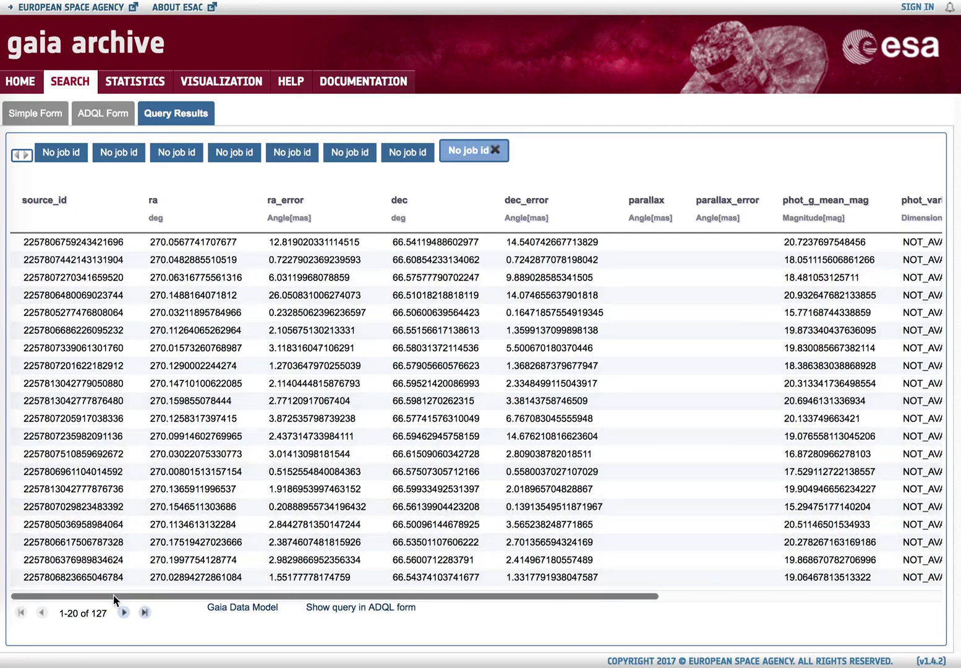
# Scroll the results table fully back to the left and return to the Simple Form
pyautogui.moveTo(113, 595); pyautogui.dragTo(565, 615)
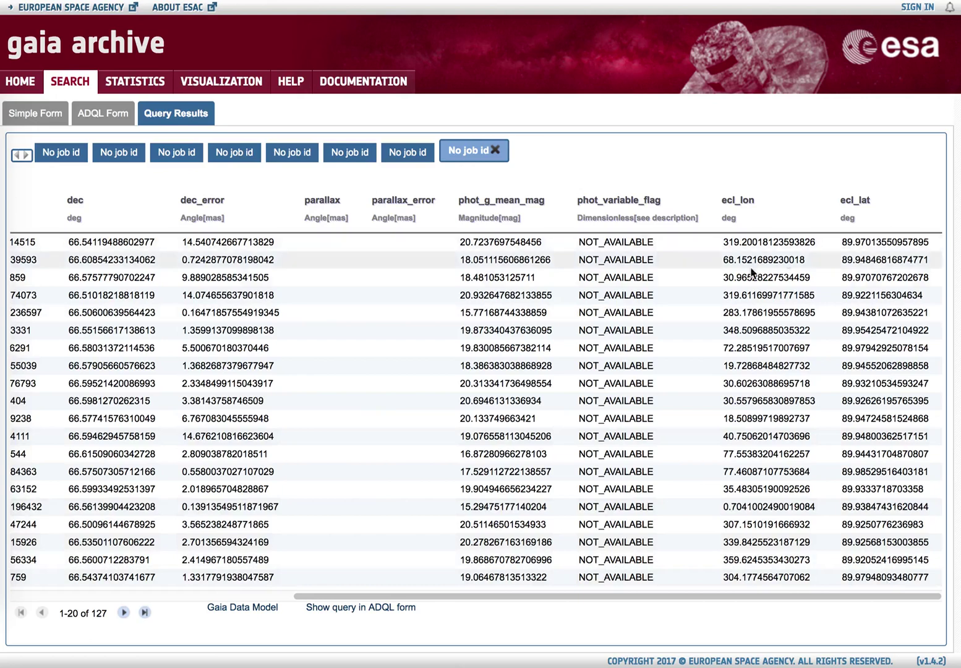
pyautogui.click(378, 598)
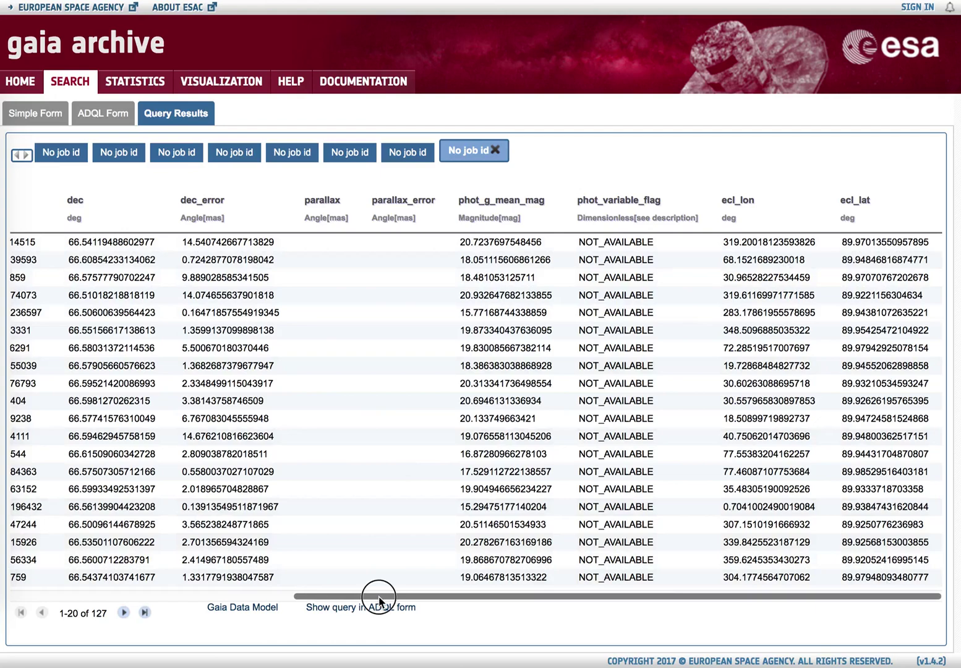
pyautogui.moveTo(379, 598); pyautogui.dragTo(28, 605)
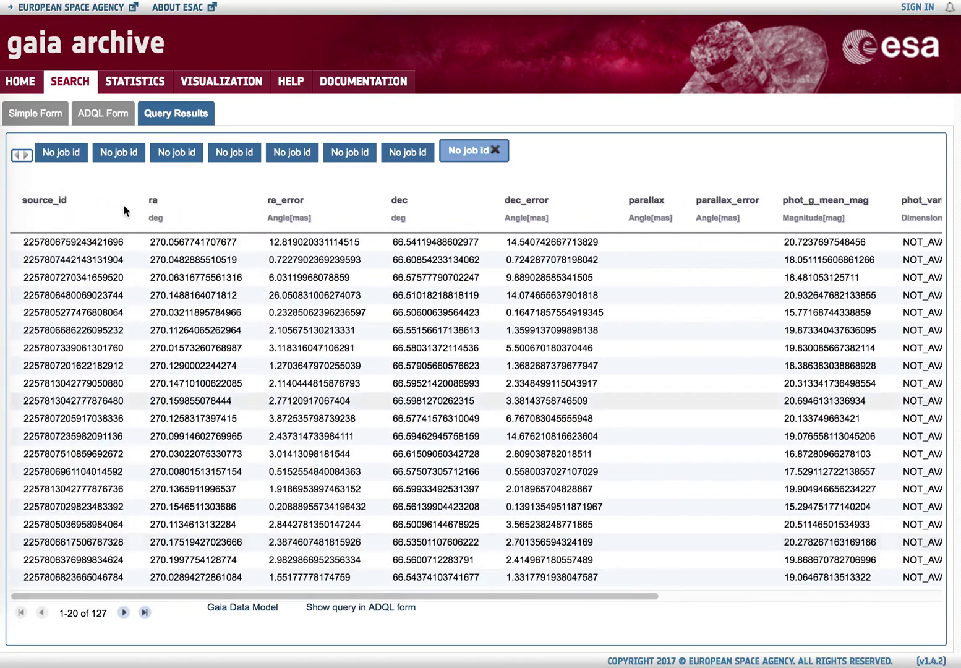
pyautogui.click(35, 106)
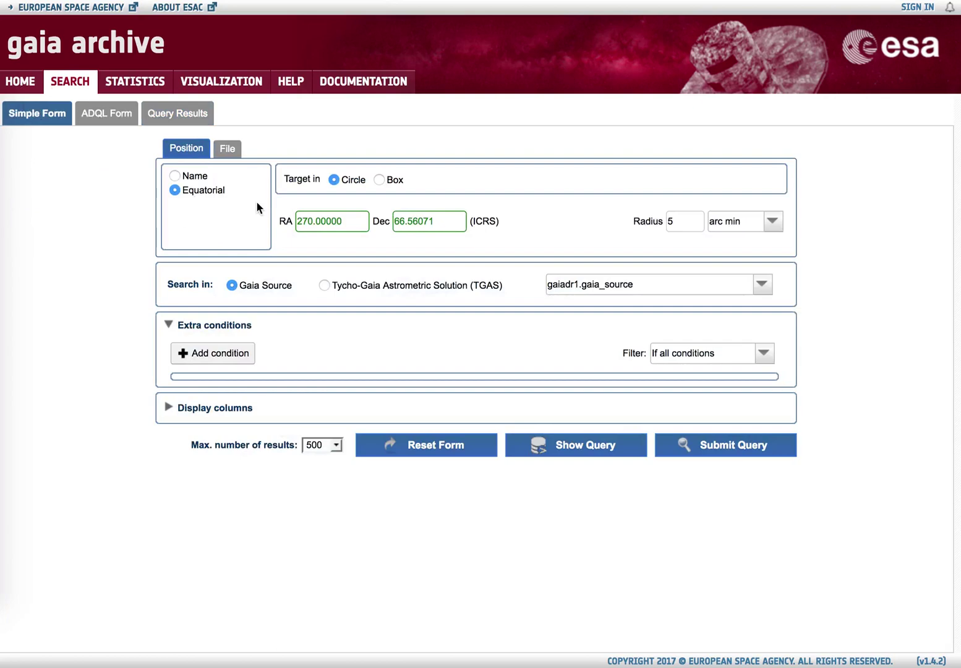
# Switch the position search to a Box with RA 56.20–57.30 and Dec 23.62–24.62
pyautogui.click(379, 180)
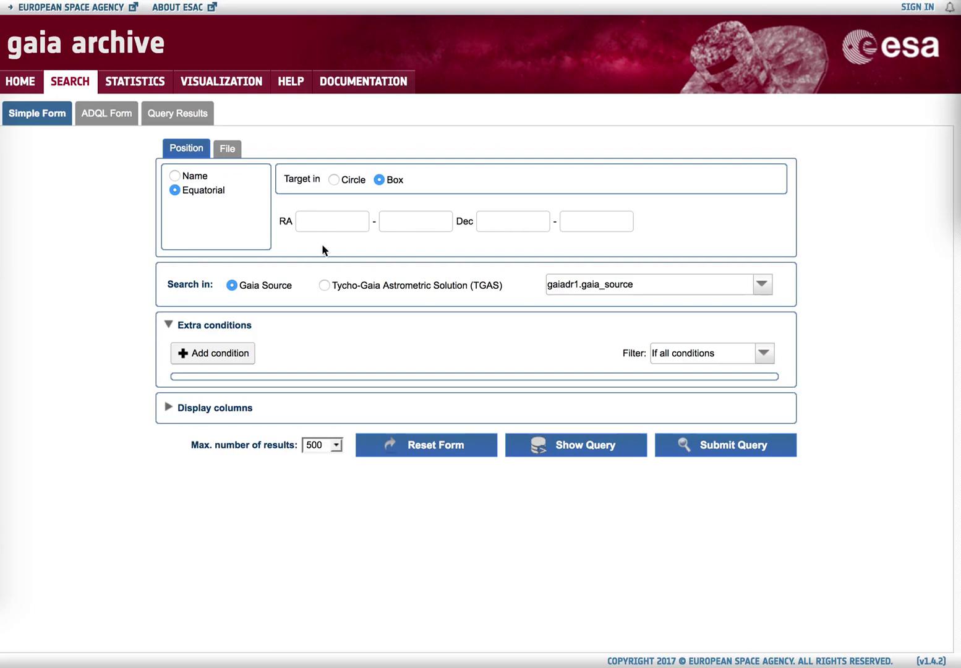
pyautogui.click(321, 220)
pyautogui.write('56.20')
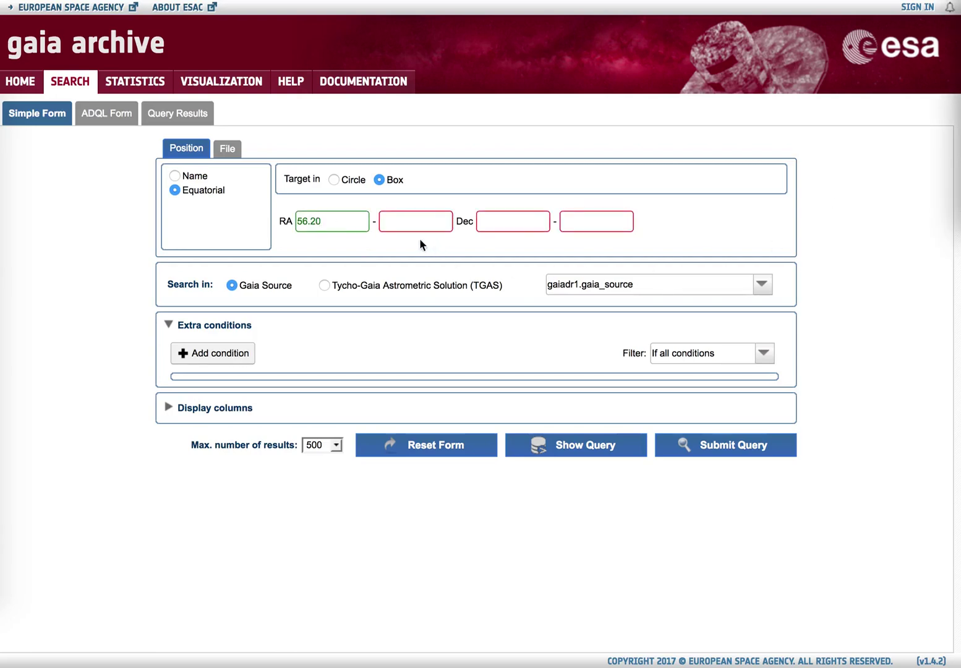
pyautogui.click(420, 216)
pyautogui.write('57.30')
pyautogui.click(503, 222)
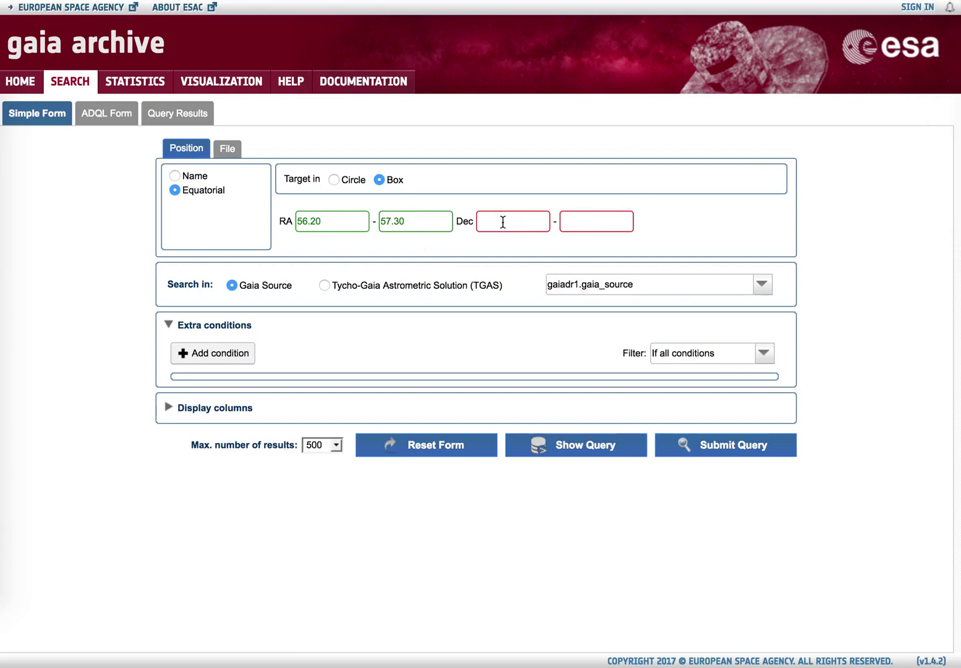
pyautogui.write('23.62')
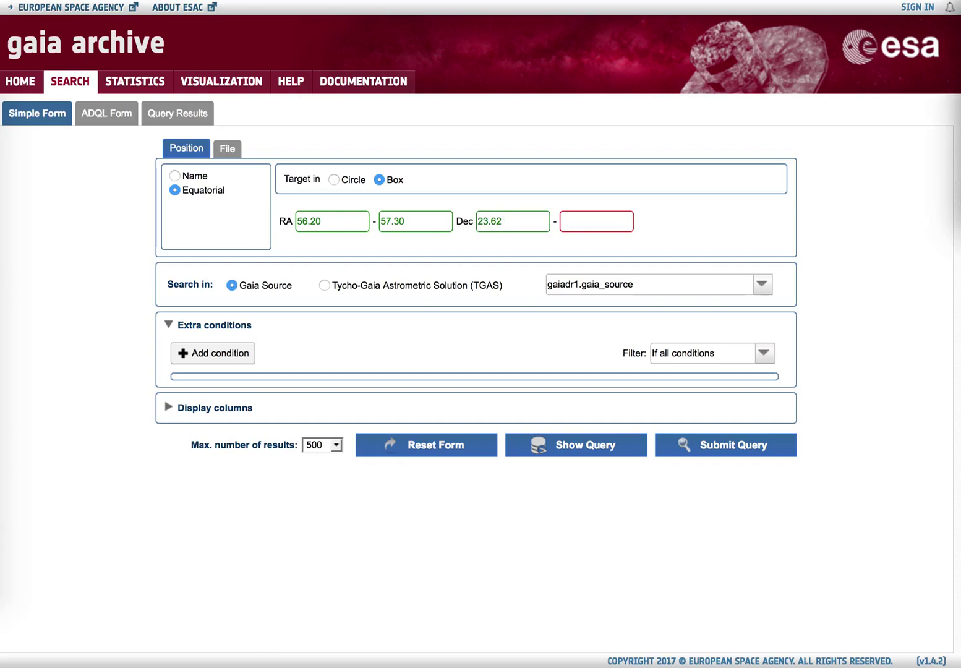
pyautogui.click(586, 221)
pyautogui.write('24.62')
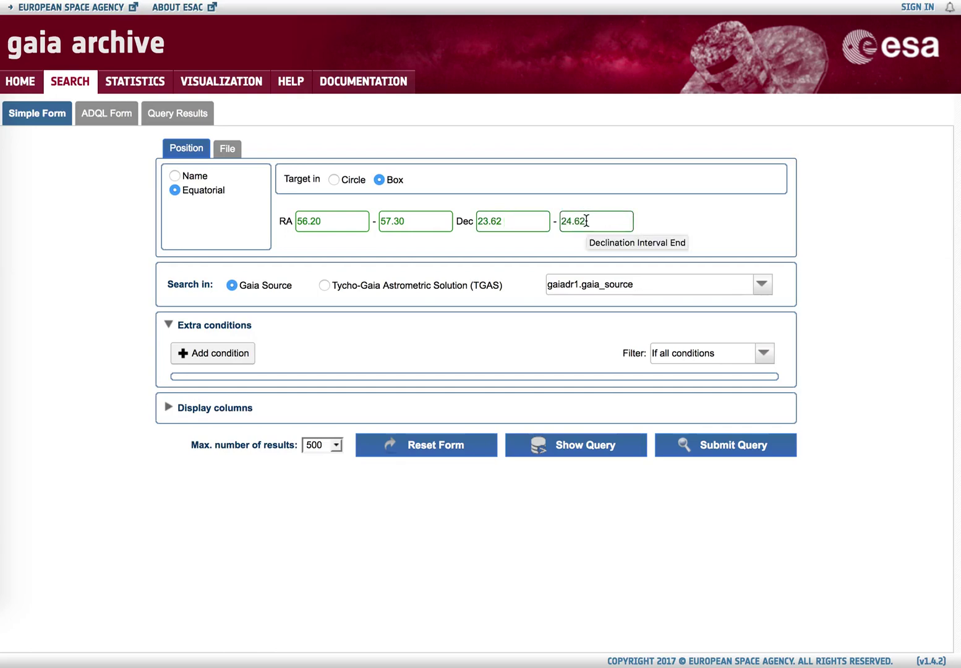
# Run the box search on the gaiadr1.tgas_source table, returning 24 sources
pyautogui.click(762, 286)
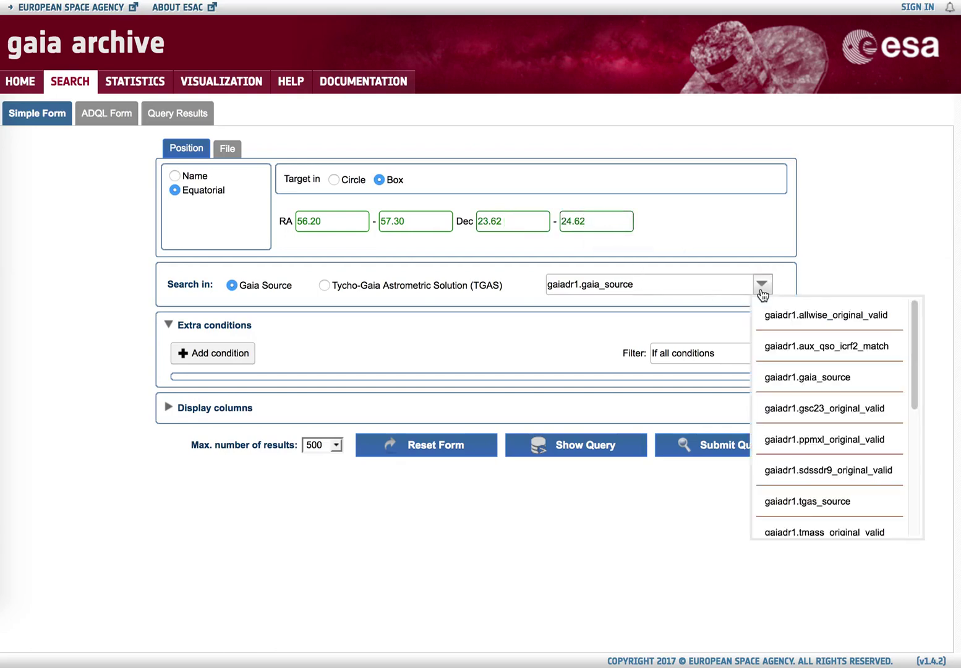
pyautogui.click(811, 501)
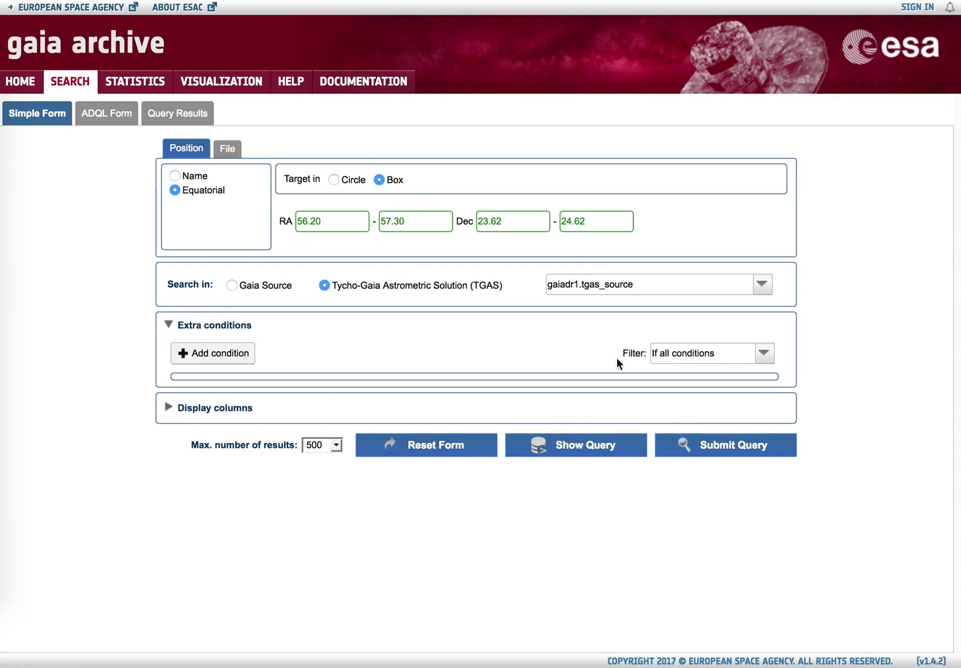
pyautogui.click(736, 439)
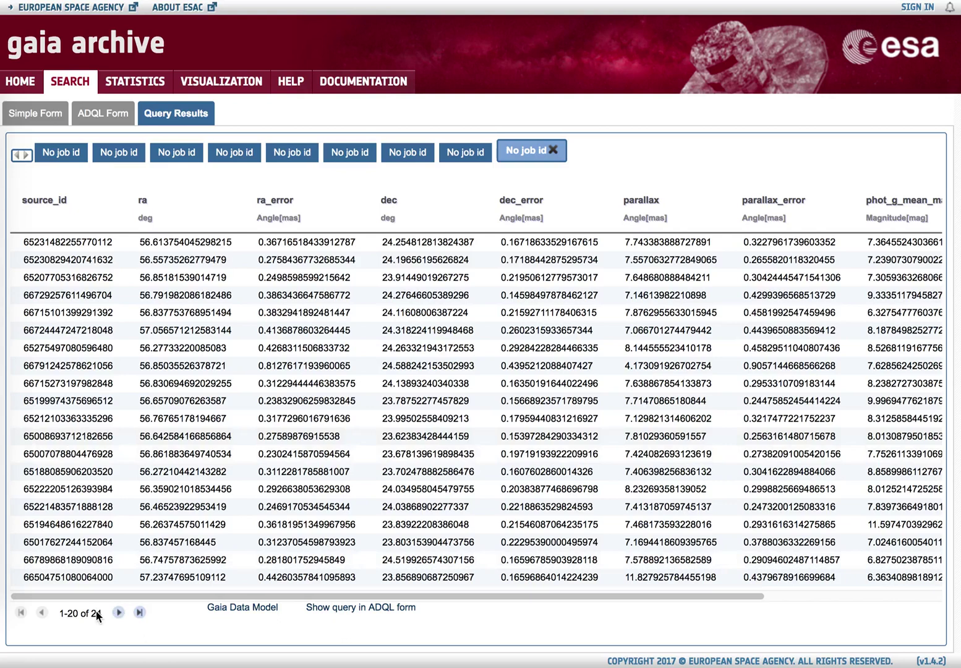
# Switch back to the Simple Form holding the RA 56.20–57.30, Dec 23.62–24.62 TGAS box
pyautogui.click(40, 113)
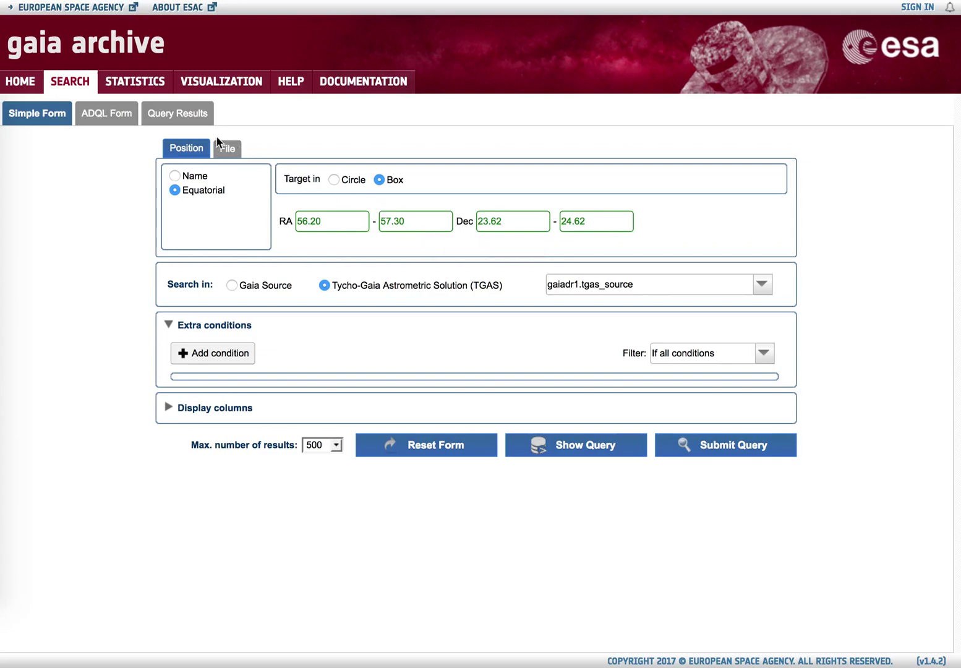
pyautogui.click(191, 112)
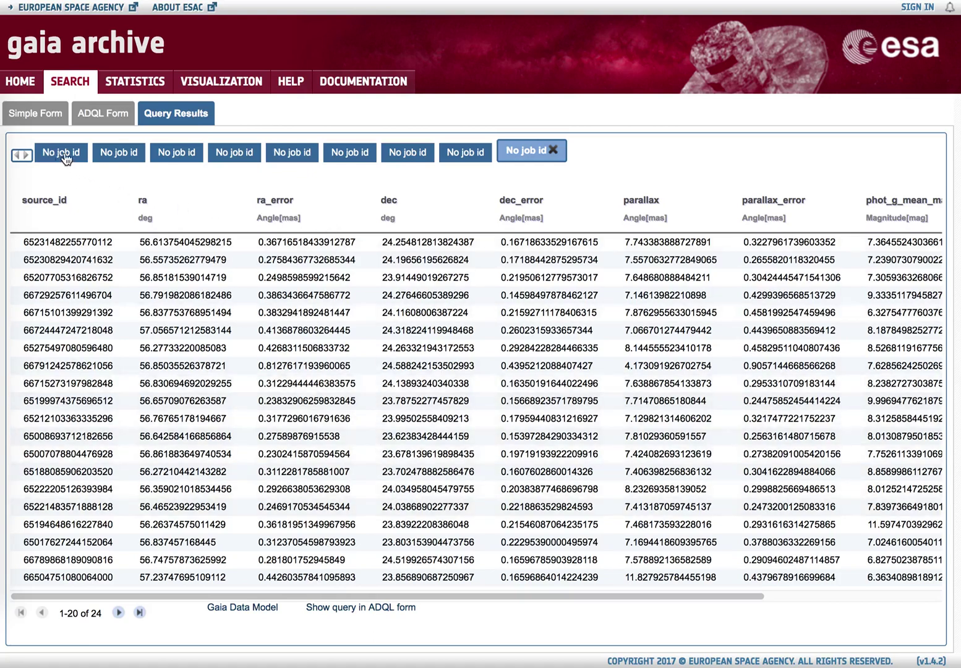
pyautogui.click(468, 154)
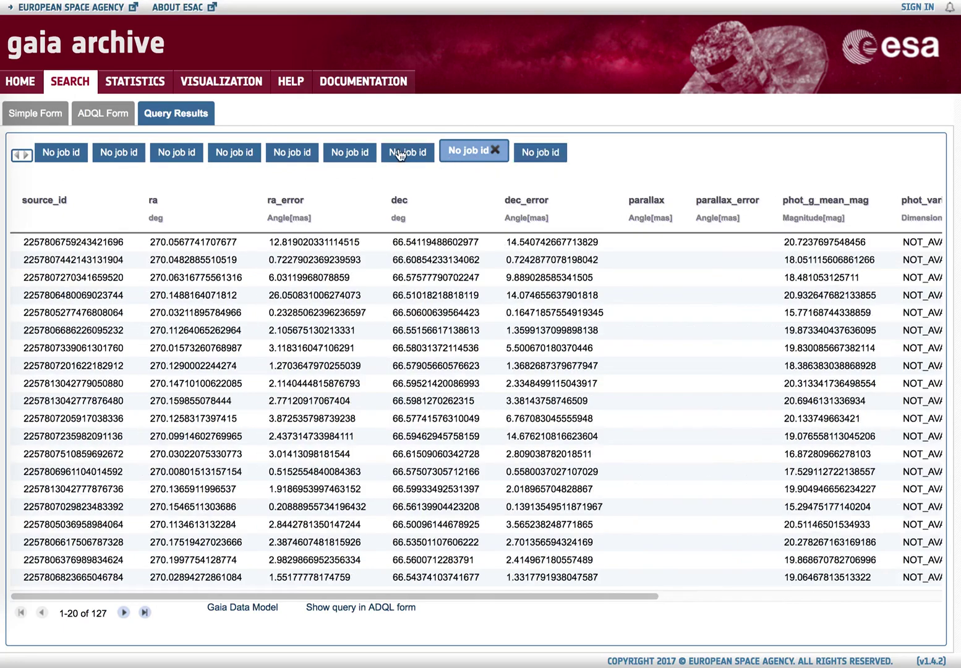
pyautogui.click(401, 152)
pyautogui.click(331, 153)
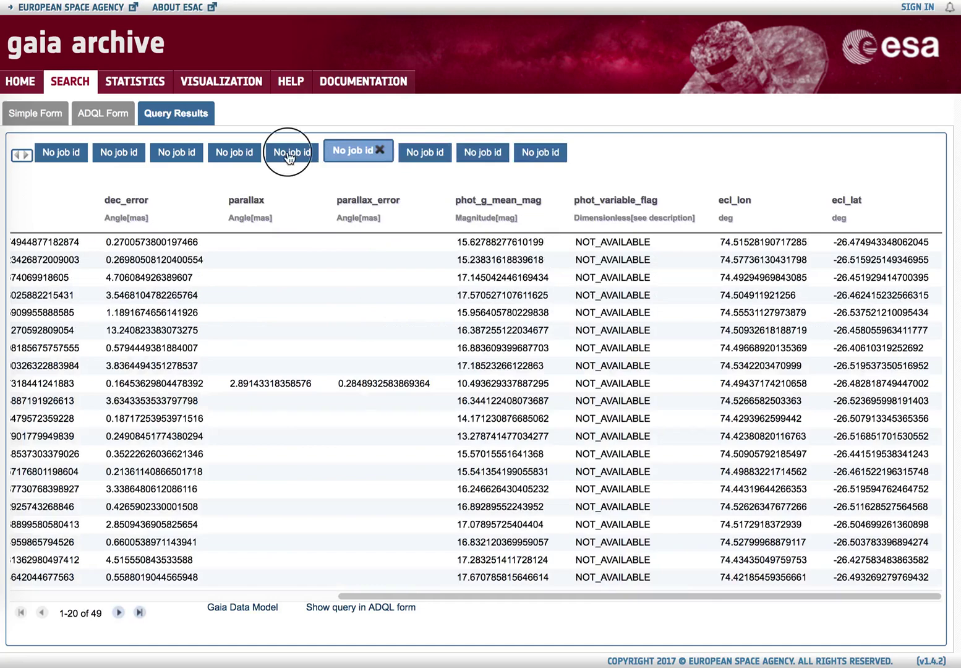
pyautogui.click(293, 155)
pyautogui.click(218, 152)
pyautogui.click(305, 158)
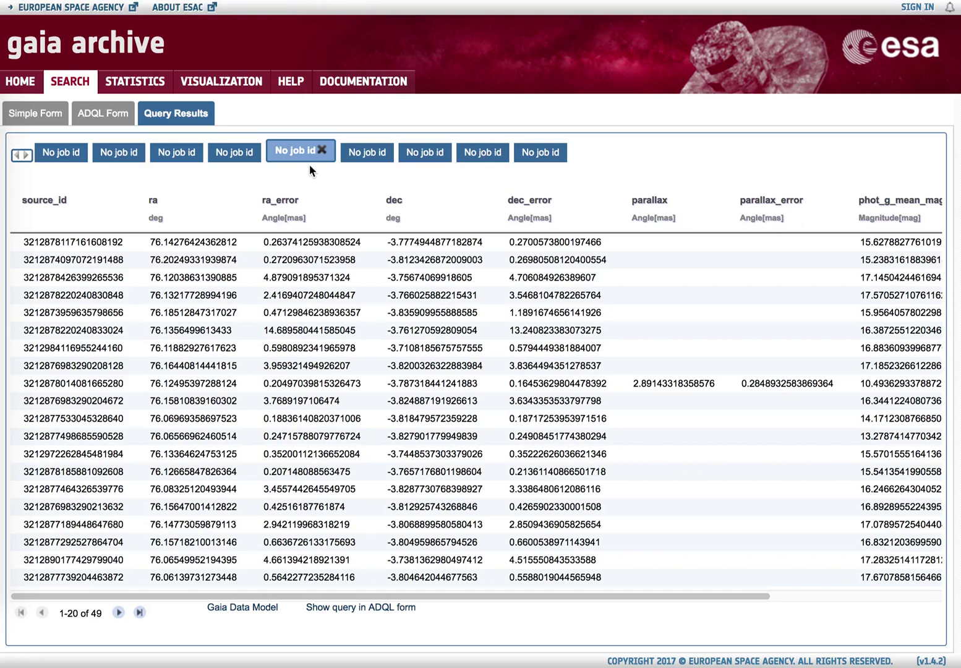
pyautogui.moveTo(307, 155)
pyautogui.click(237, 151)
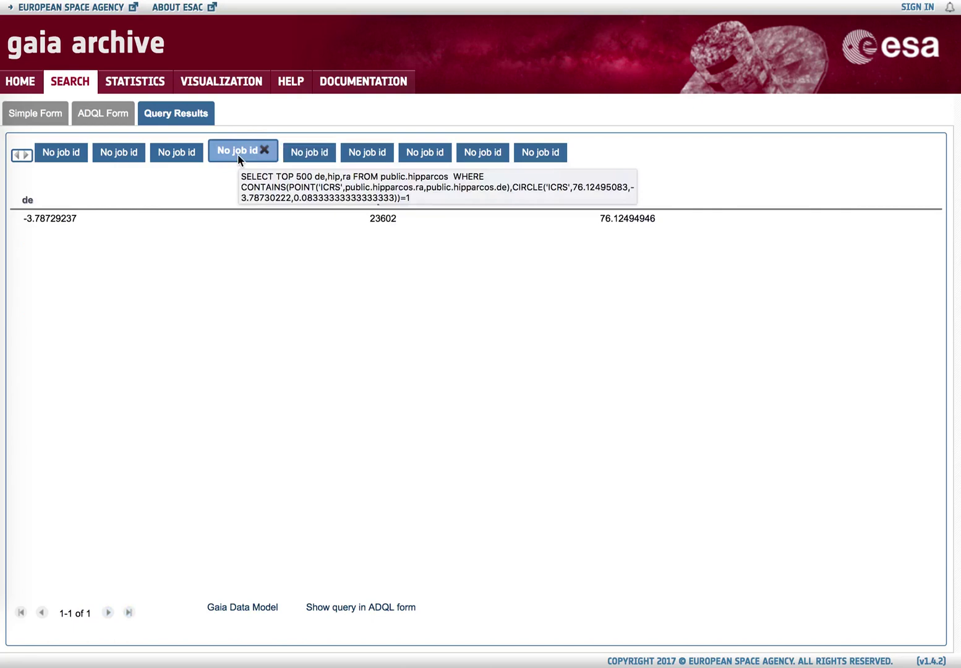
pyautogui.click(34, 116)
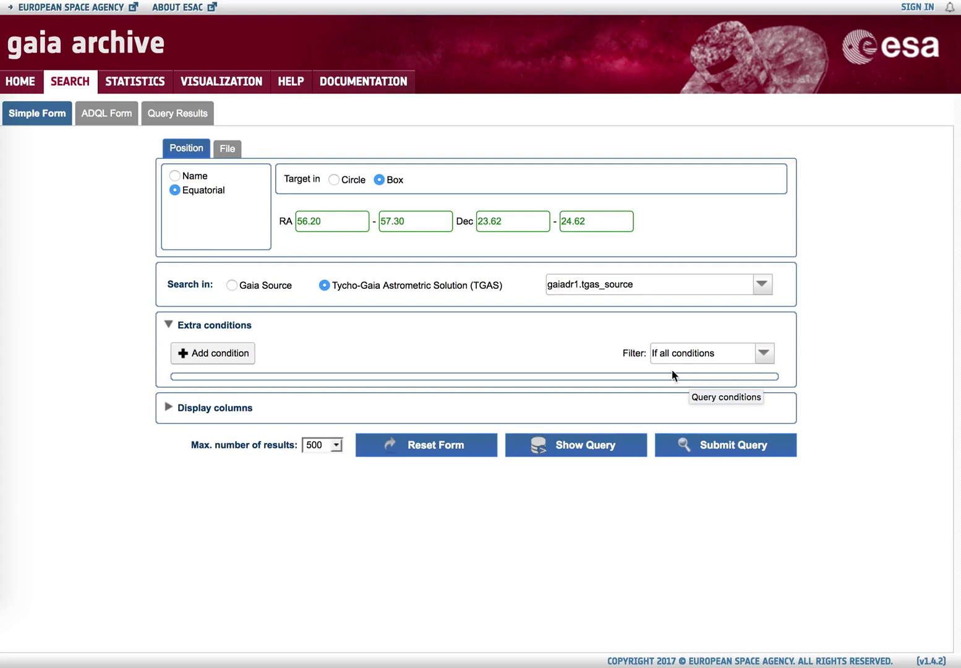
# Open the ADQL Form, showing an empty editor and the Gaia Data Release 1 table list
pyautogui.click(105, 113)
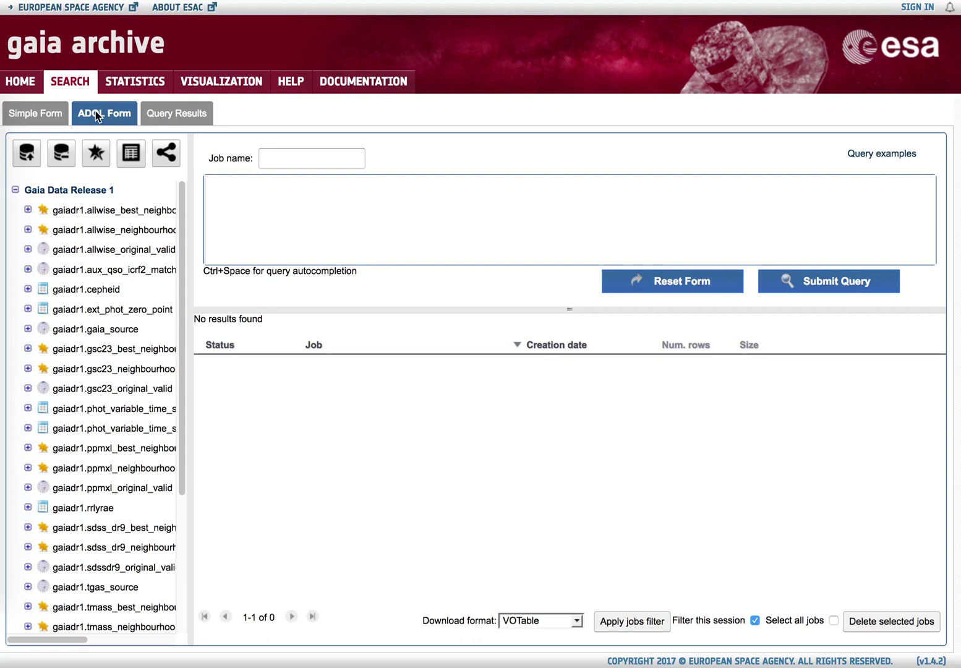
# Load the 24-source TGAS box job's query into the ADQL editor as a SELECT TOP 500 query
pyautogui.click(184, 112)
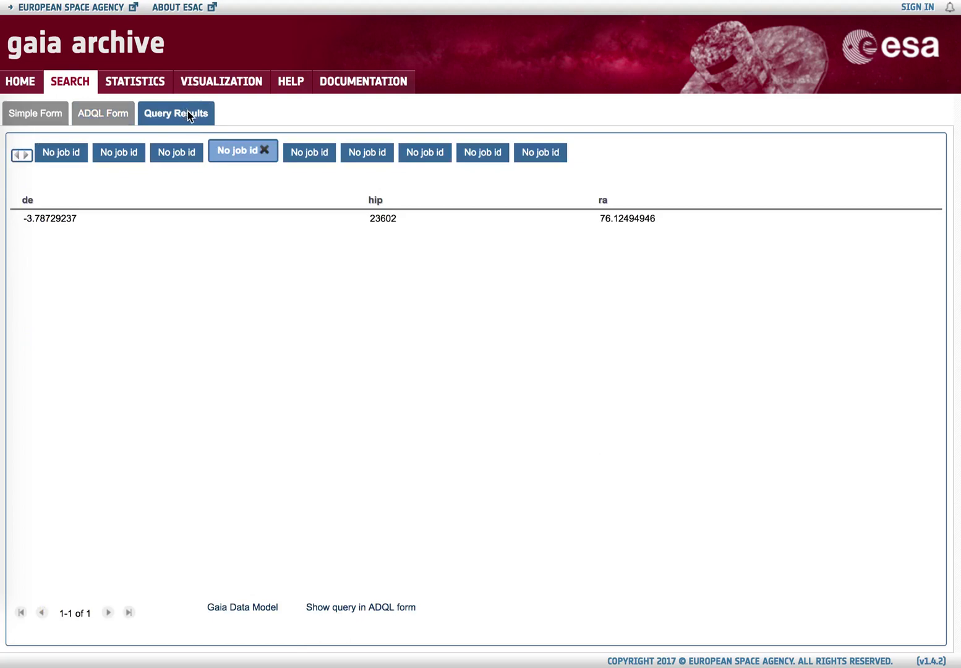
pyautogui.click(543, 156)
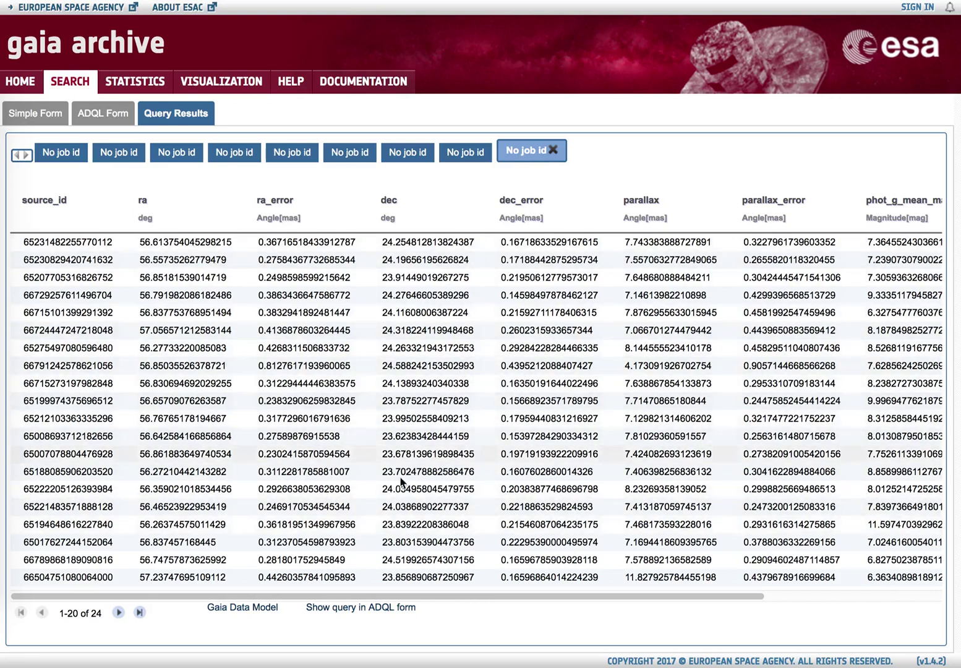
pyautogui.click(371, 609)
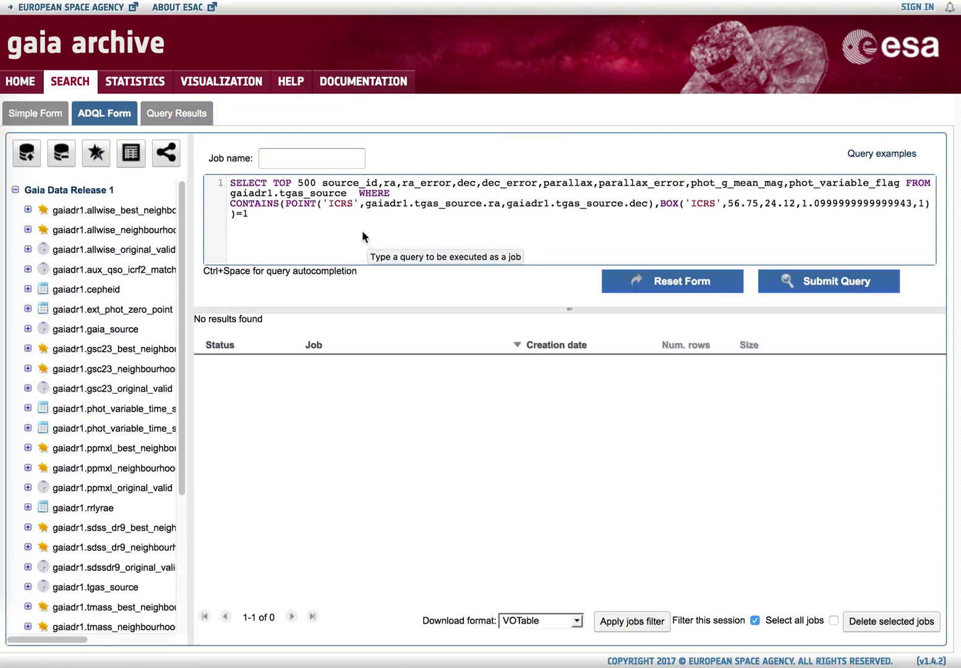
# Delete the TOP 500 limit from the TGAS box query, then reset the ADQL editor to empty
pyautogui.click(278, 182)
pyautogui.moveTo(279, 183); pyautogui.dragTo(322, 182)
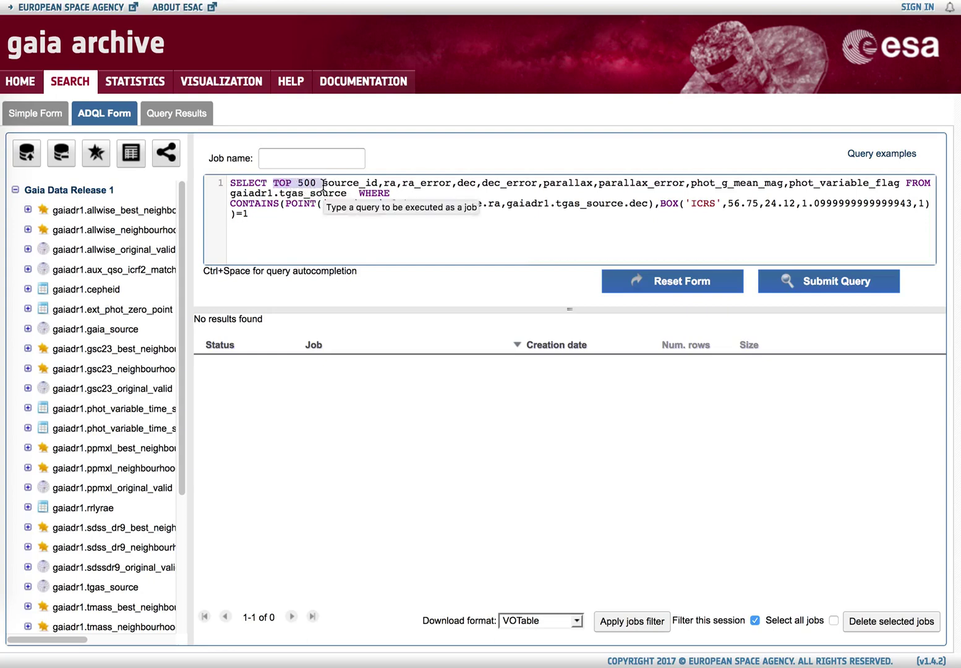
pyautogui.press('BackSpace')
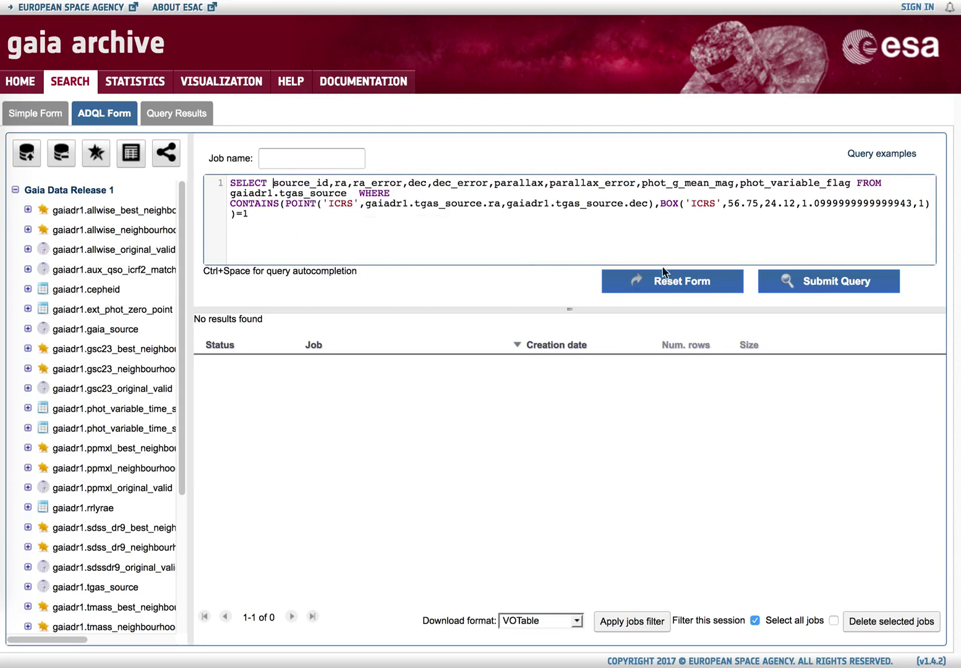
pyautogui.click(686, 280)
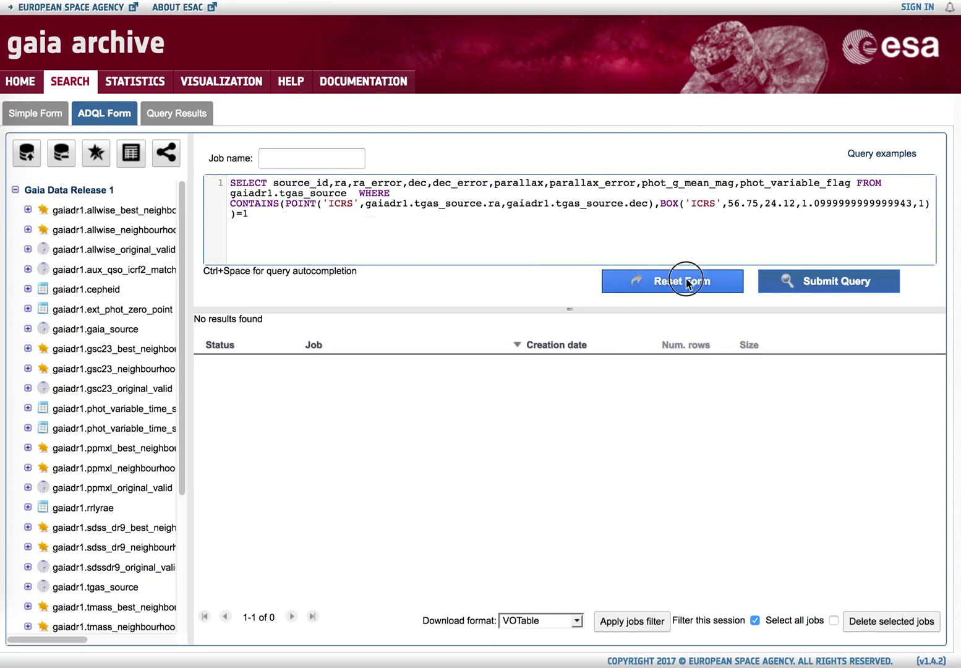
# Regenerate the ADQL for the RA 56.20–57.30, Dec 23.62–24.62 gaiadr1.tgas_source box, then go back to the Simple Form
pyautogui.click(40, 115)
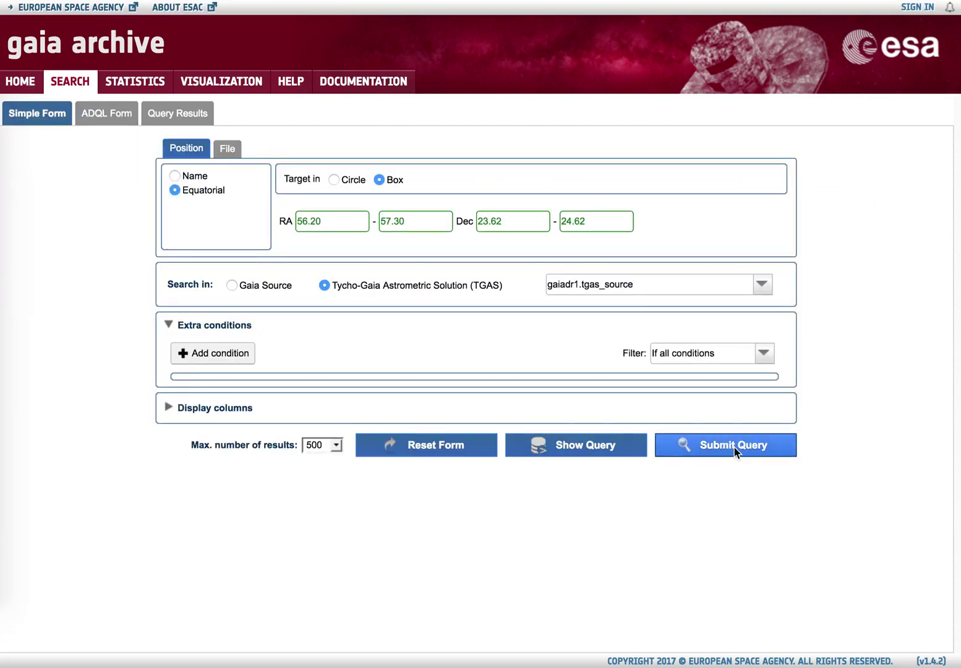
pyautogui.click(589, 454)
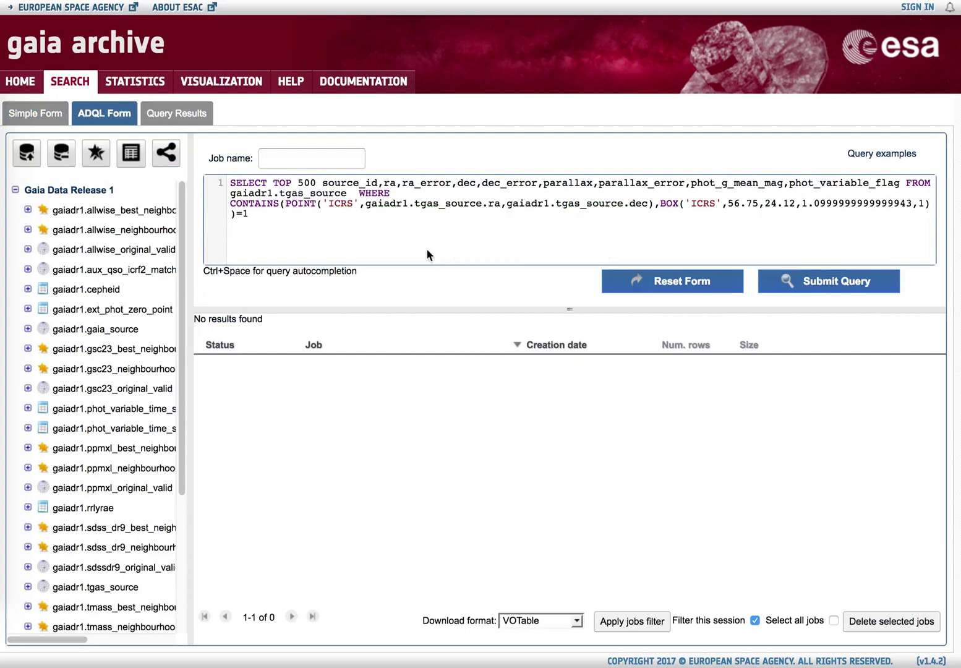
pyautogui.click(24, 111)
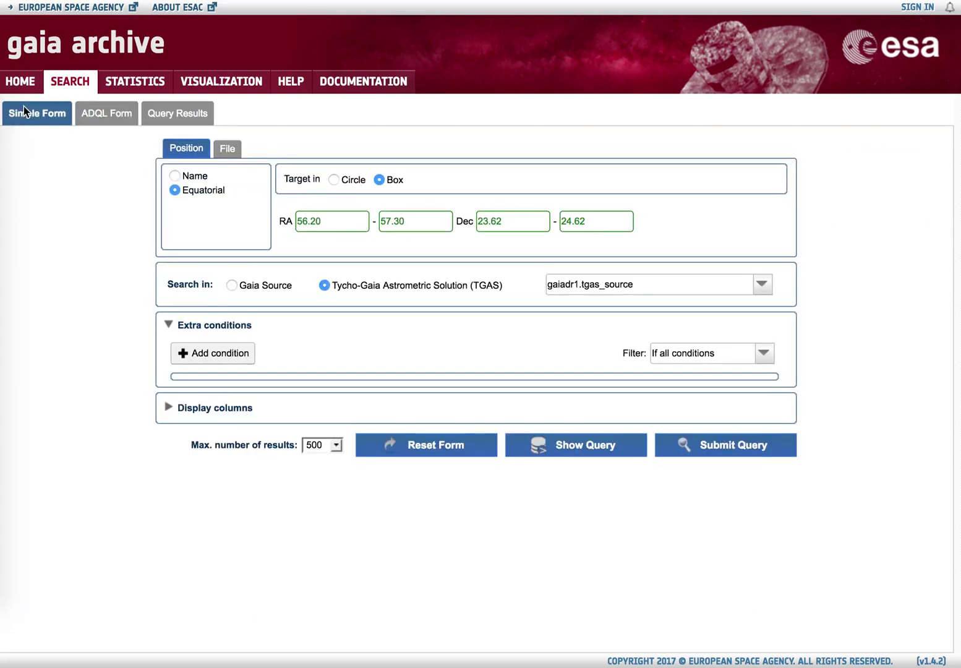